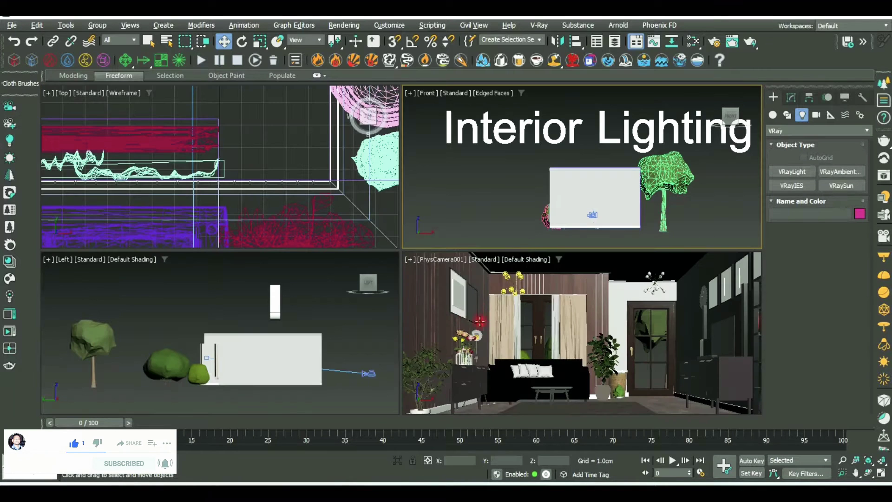
- Show the PhysCamera001 view as wireframe, then return to the four-view layout
key("alt+w")
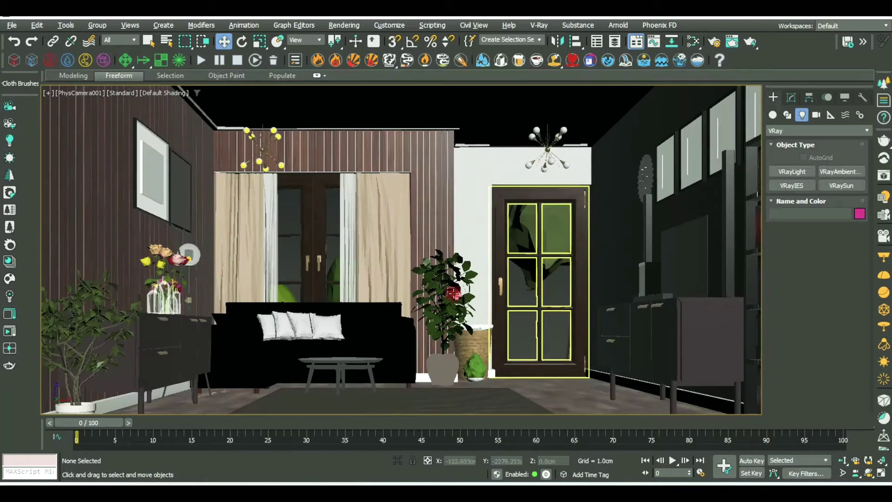
key("F4")
key("F3")
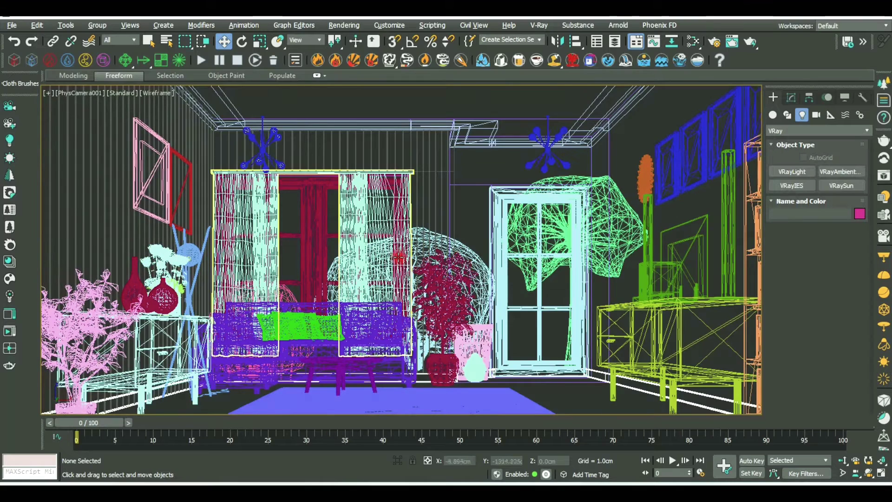
key("alt+w")
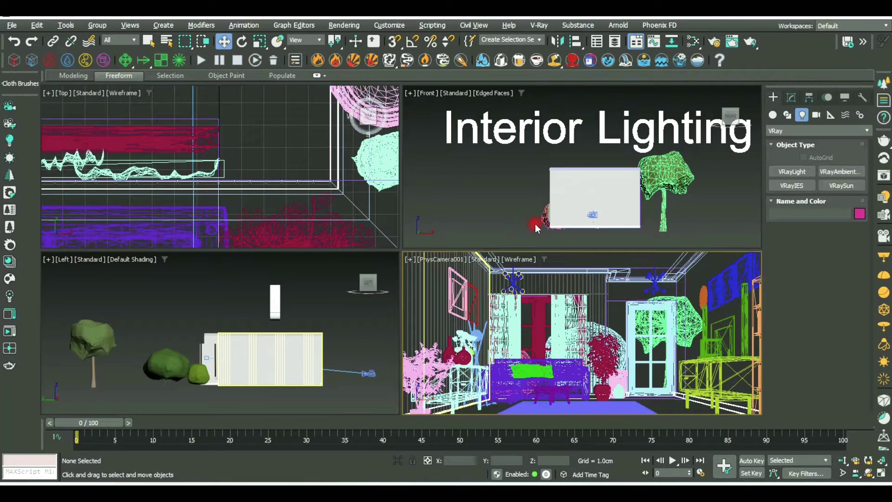
- Enlarge the Front viewport to fill the workspace and switch it to Perspective
left_click(534, 226)
key("alt+w")
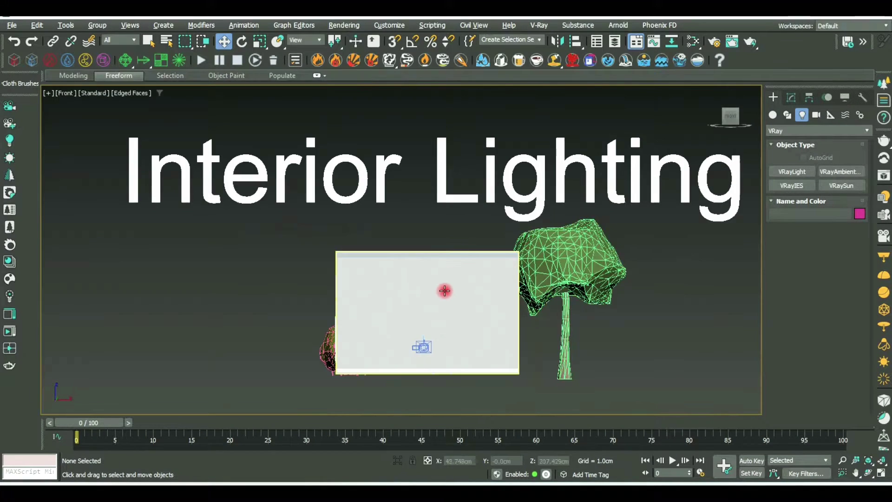
scroll(447, 288, "up", 1)
scroll(432, 293, "down", 5)
key("p")
mouse_move(404, 293)
middle_mouse_down("alt")
mouse_move(489, 321)
mouse_move(407, 205)
middle_mouse_up("alt")
- Orbit and zoom around the house exterior, ending close on its door and windows
scroll(489, 315, "up", 2)
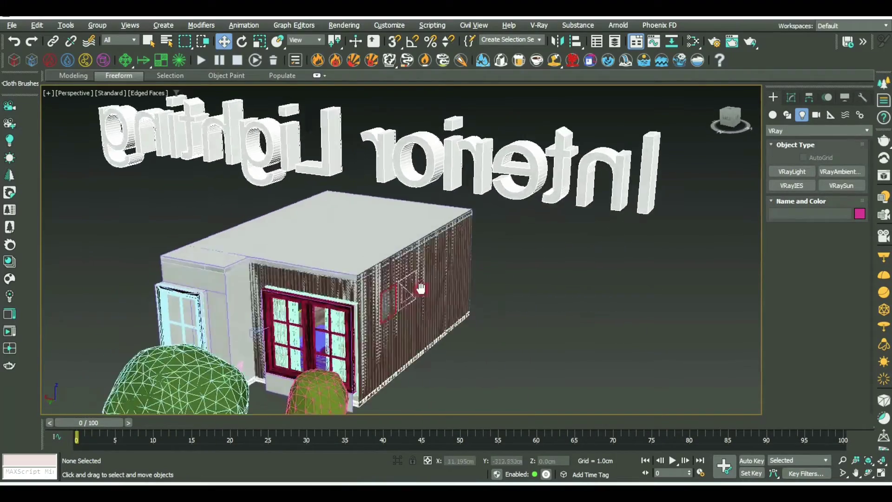
scroll(406, 204, "up", 3)
scroll(406, 205, "up", 3)
scroll(327, 247, "up", 4)
middle_click_drag(327, 247, 398, 267, "alt")
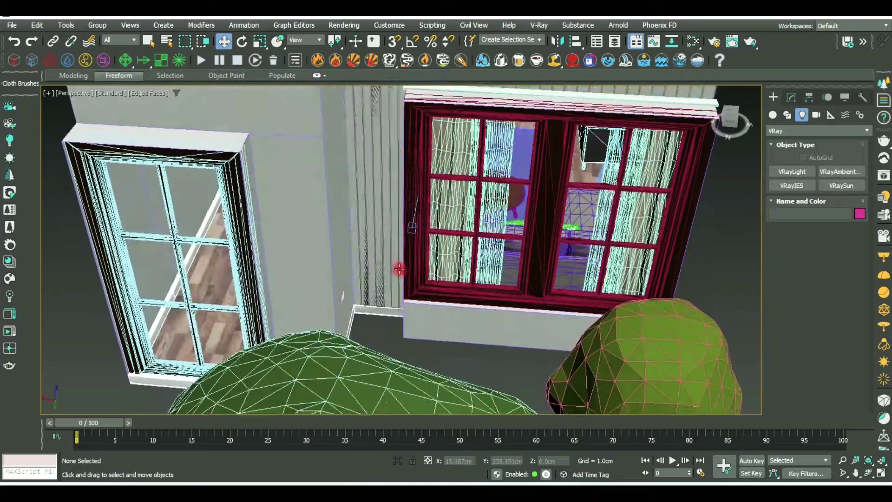
scroll(168, 236, "down", 5)
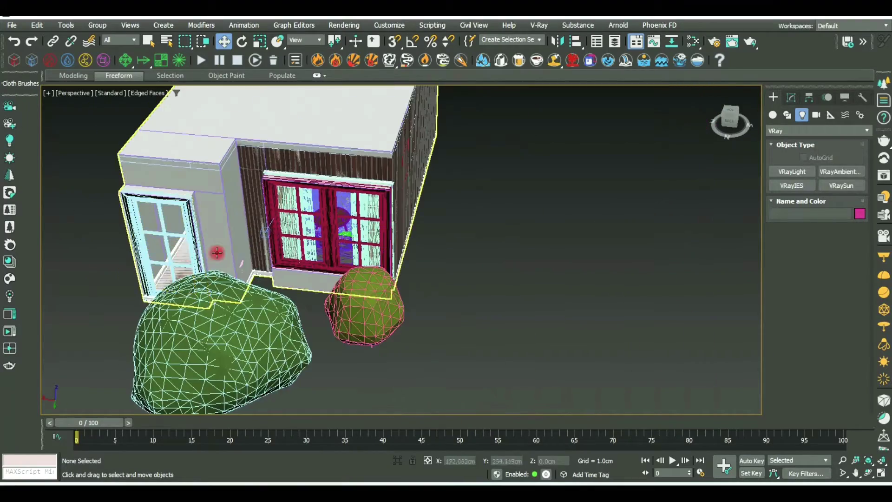
mouse_move(215, 252)
middle_mouse_down("alt")
mouse_move(265, 185)
mouse_move(424, 272)
mouse_move(357, 284)
mouse_move(299, 324)
mouse_move(432, 313)
mouse_move(623, 341)
mouse_move(614, 295)
middle_mouse_up("alt")
scroll(623, 341, "down", 5)
scroll(541, 279, "up", 5)
mouse_move(542, 279)
middle_mouse_down("alt")
mouse_move(367, 263)
mouse_move(416, 263)
mouse_move(424, 209)
mouse_move(355, 246)
mouse_move(265, 249)
mouse_move(415, 227)
mouse_move(446, 277)
middle_mouse_up("alt")
scroll(415, 228, "up", 5)
- Select the outer shell Box001 and isolate it so only it shows
left_click(336, 96)
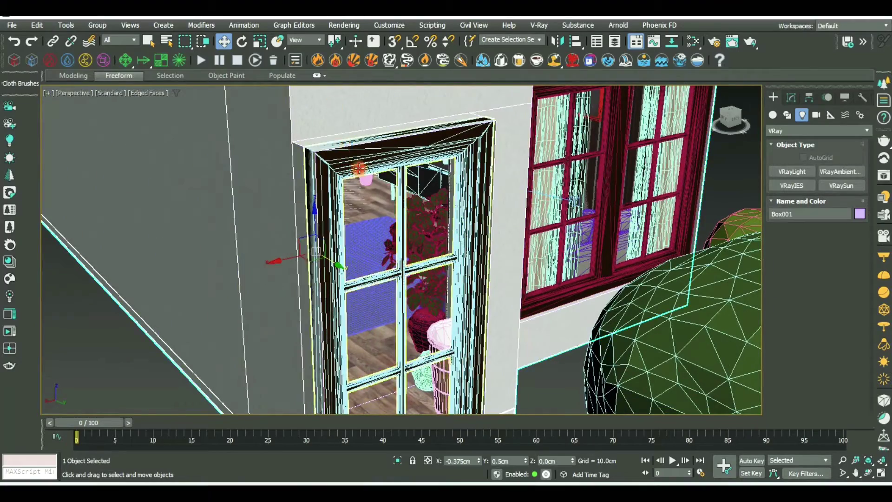
scroll(320, 290, "down", 10)
scroll(320, 291, "up", 2)
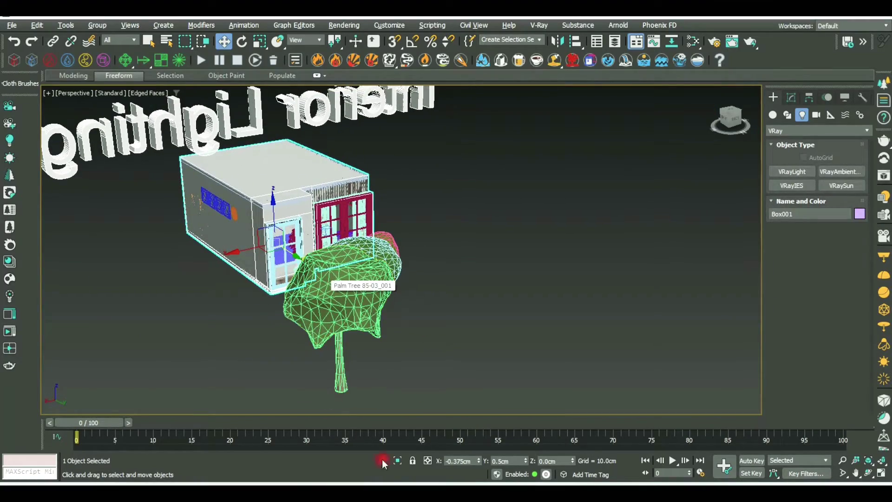
left_click(398, 459)
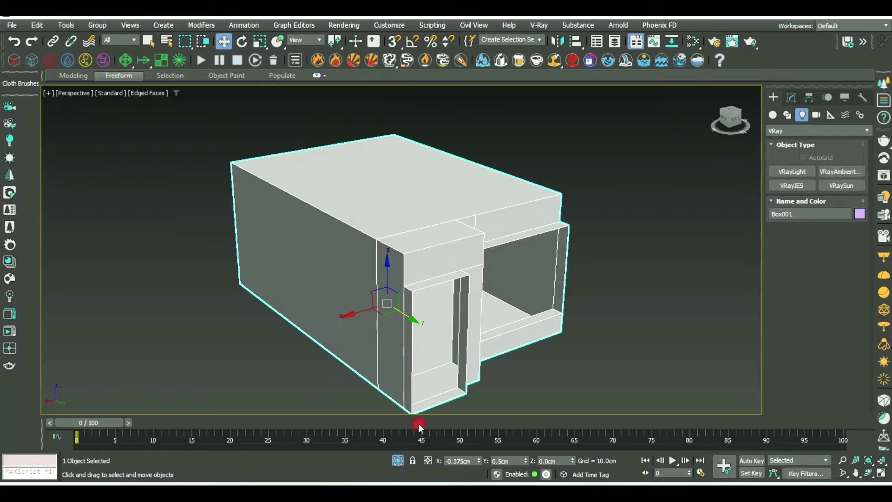
mouse_move(562, 259)
middle_mouse_down("alt")
mouse_move(454, 245)
mouse_move(487, 251)
middle_mouse_up("alt")
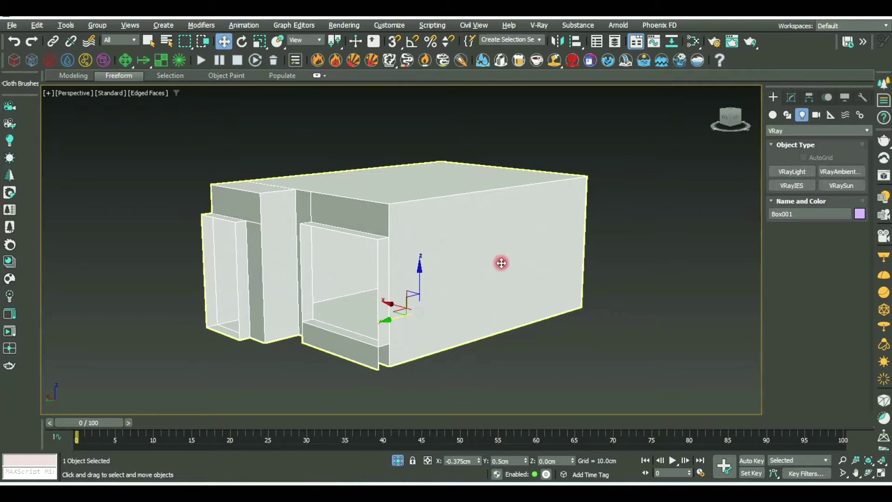
scroll(502, 261, "up", 2)
- Check the isolated shell through the camera view, then make that view a free perspective
key("alt+w")
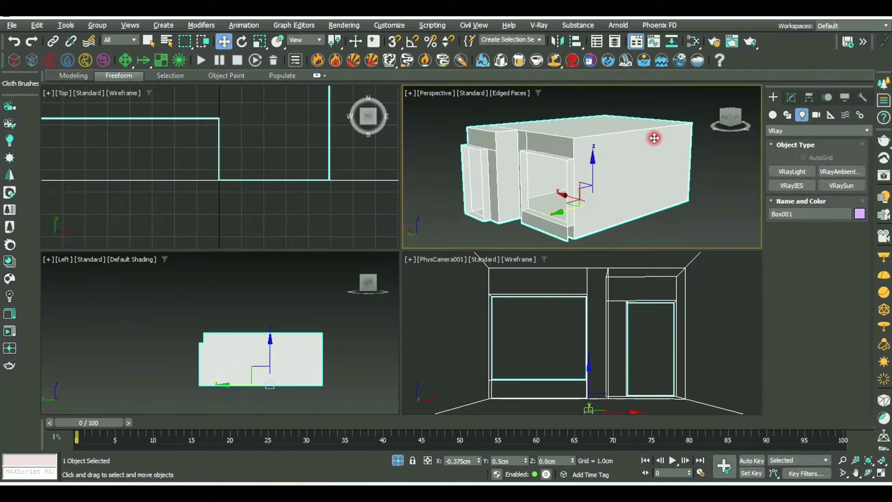
key("alt+w")
scroll(475, 228, "up", 2)
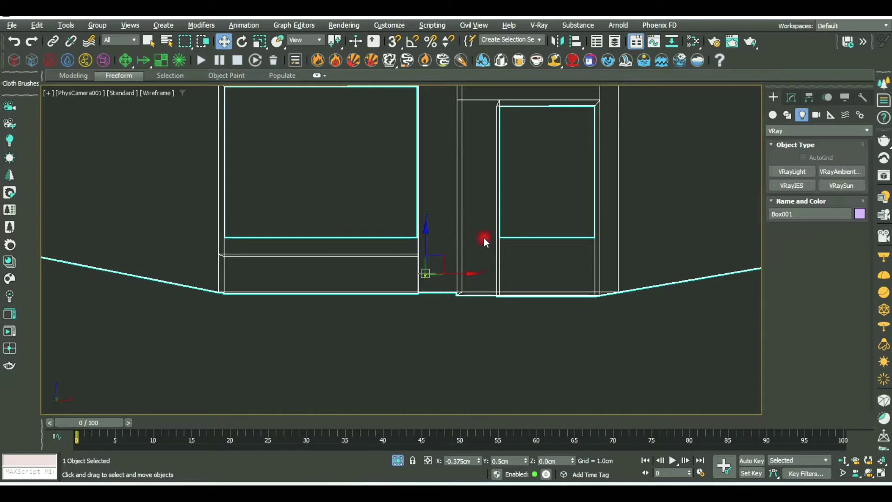
middle_click_drag(484, 237, 484, 279)
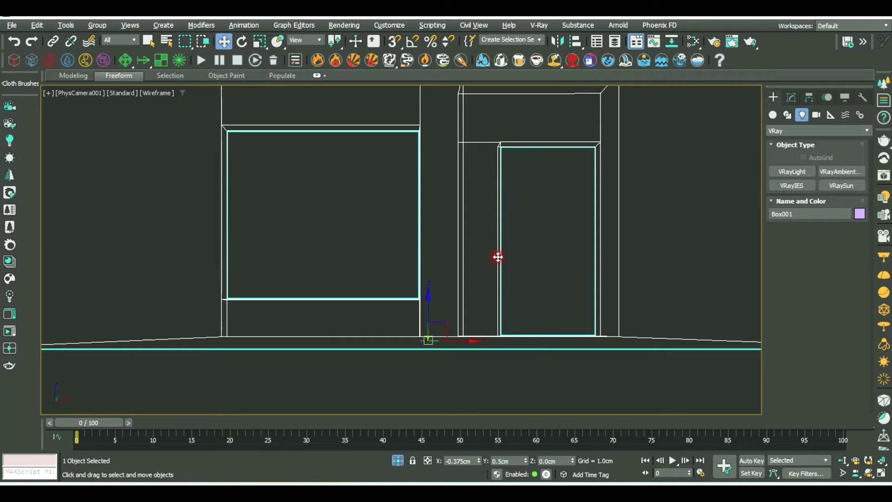
key("alt+w")
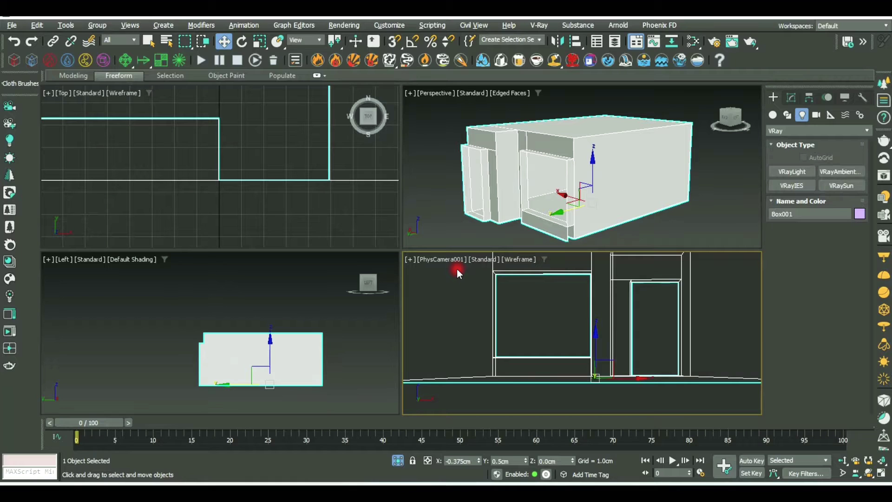
key("ctrl+z")
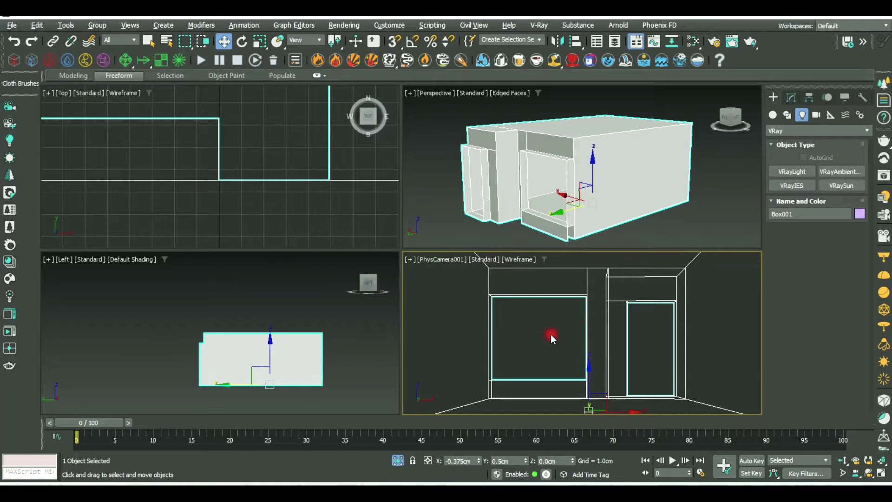
key("p")
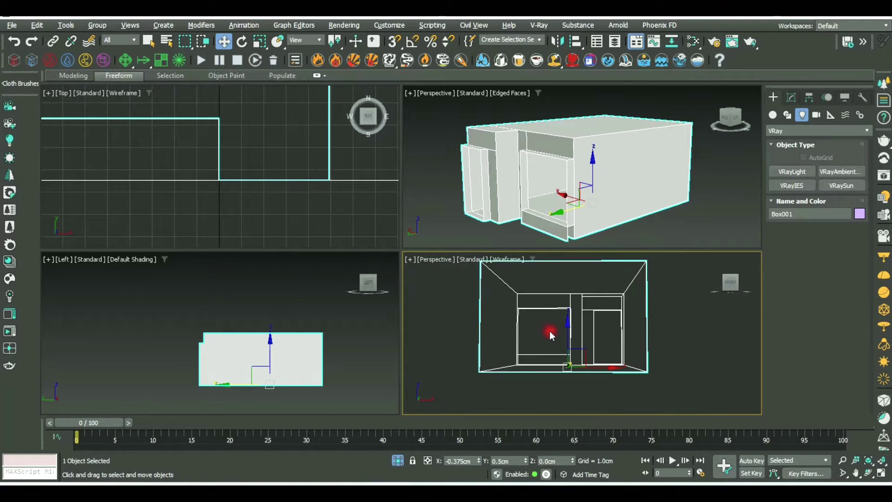
- Turn the top-right view into a zoomed-extents wireframe Front view and maximize it
left_click(565, 189)
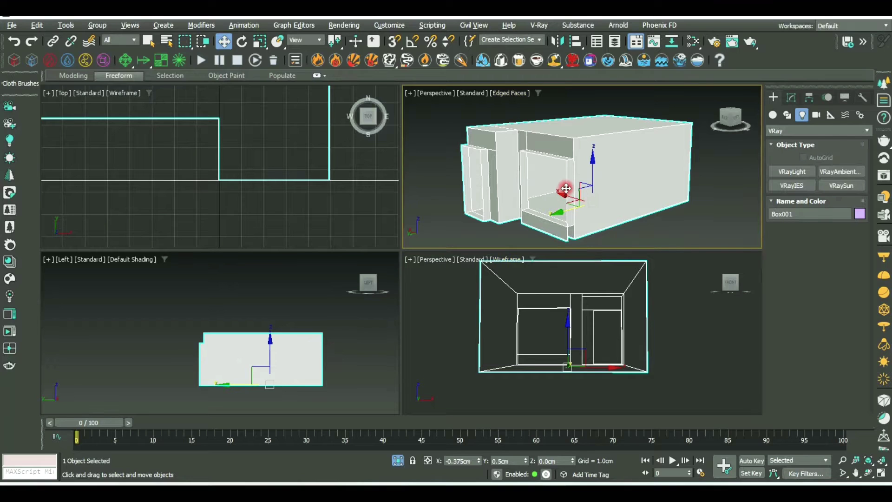
key("f")
key("z")
key("F3")
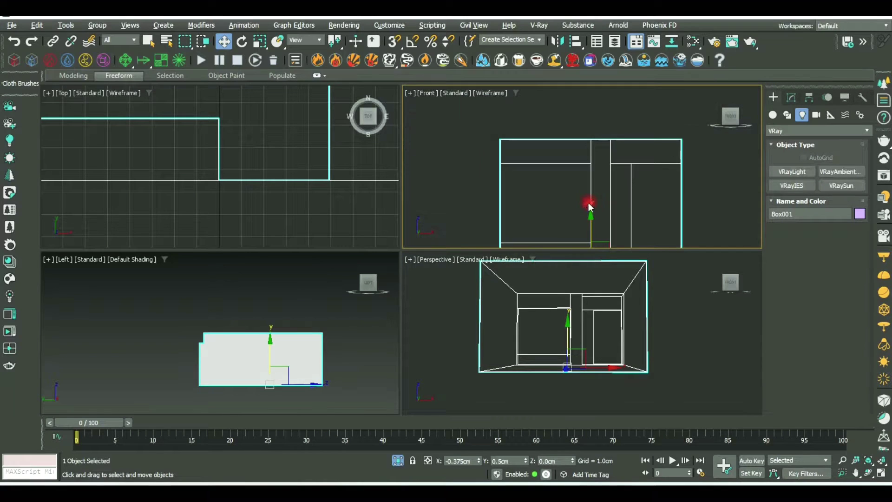
key("alt+w")
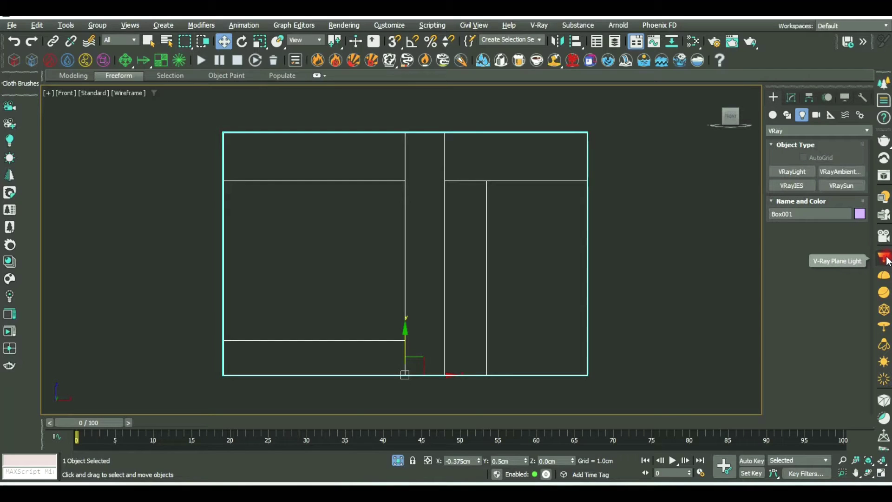
- Draw a V-Ray plane light over the window opening using 3D vertex snap
left_click(886, 260)
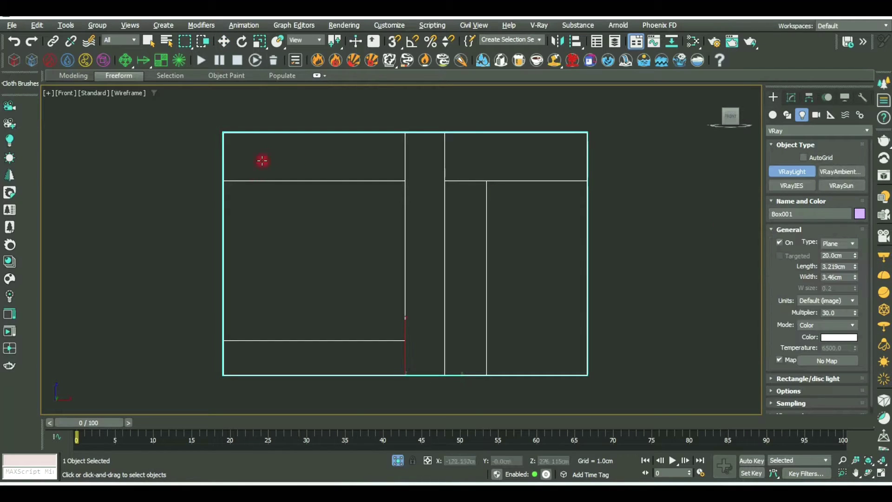
left_click(395, 43)
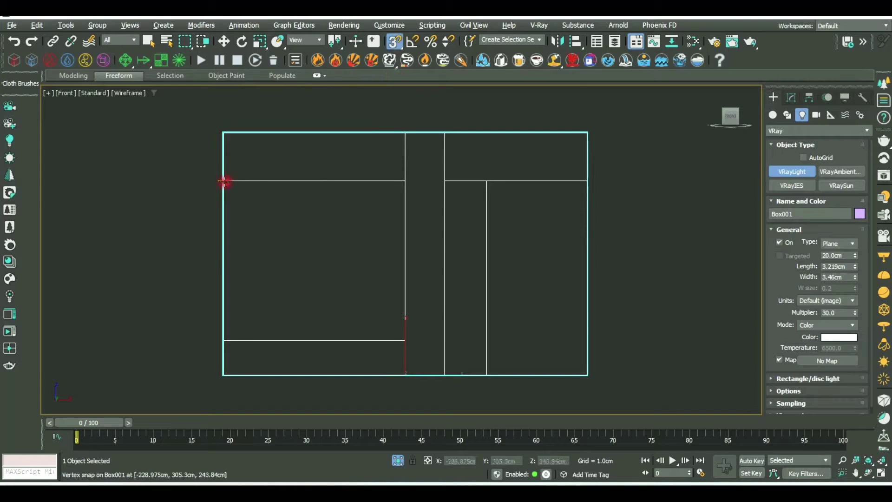
mouse_move(223, 180)
left_mouse_down()
mouse_move(315, 288)
mouse_move(405, 341)
left_mouse_up()
key("w")
key("alt+w")
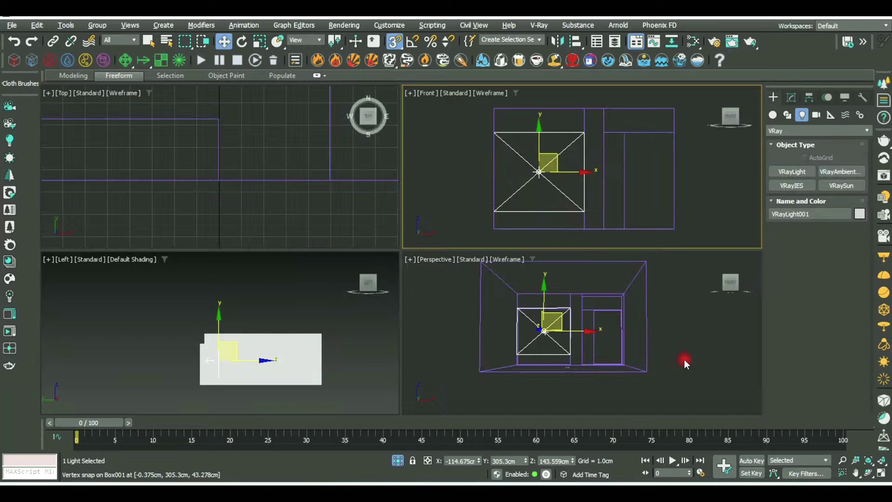
- Maximize the perspective view and orbit to an angled, shaded view of the light
middle_click(683, 359)
key("alt+w")
mouse_move(598, 305)
middle_mouse_down("alt")
mouse_move(536, 304)
mouse_move(449, 272)
middle_mouse_up("alt")
scroll(520, 297, "up", 3)
scroll(514, 294, "up", 3)
key("F3")
scroll(449, 272, "up", 3)
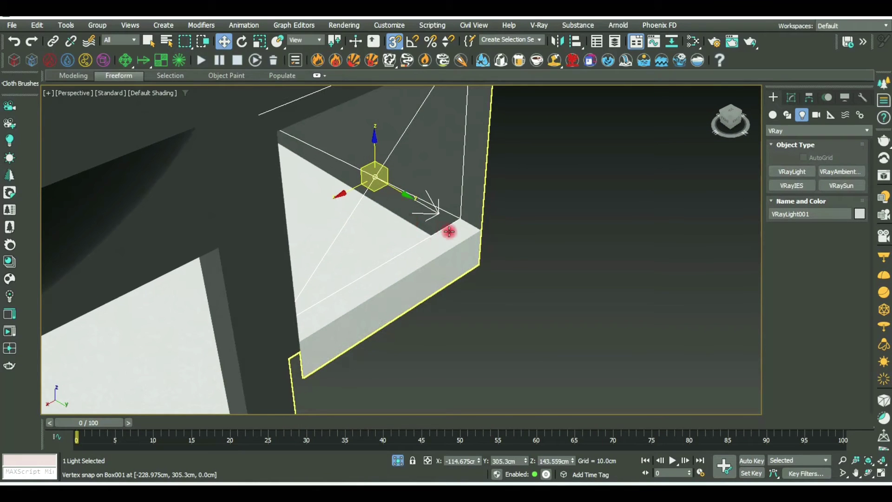
middle_click_drag(450, 231, 579, 255, "alt")
scroll(592, 197, "down", 5)
middle_click_drag(594, 199, 596, 186, "alt")
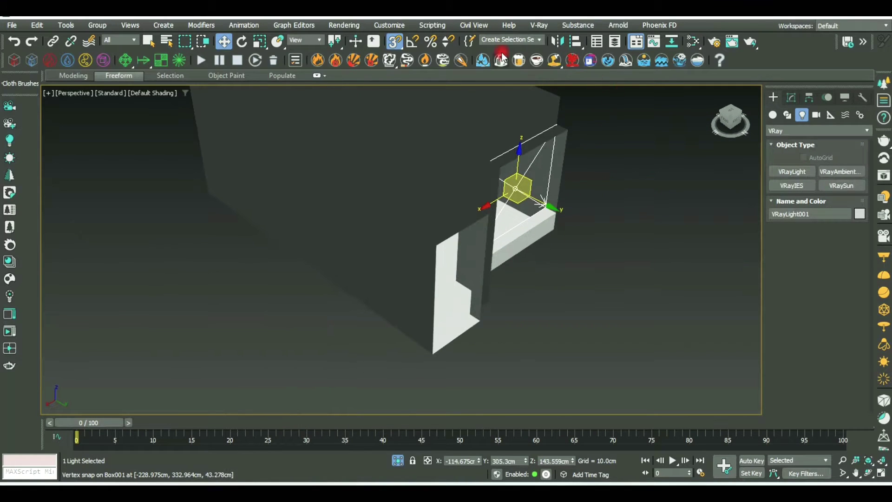
- Mirror the light to shine into the room and move it slightly off the wall along Y
left_click(558, 41)
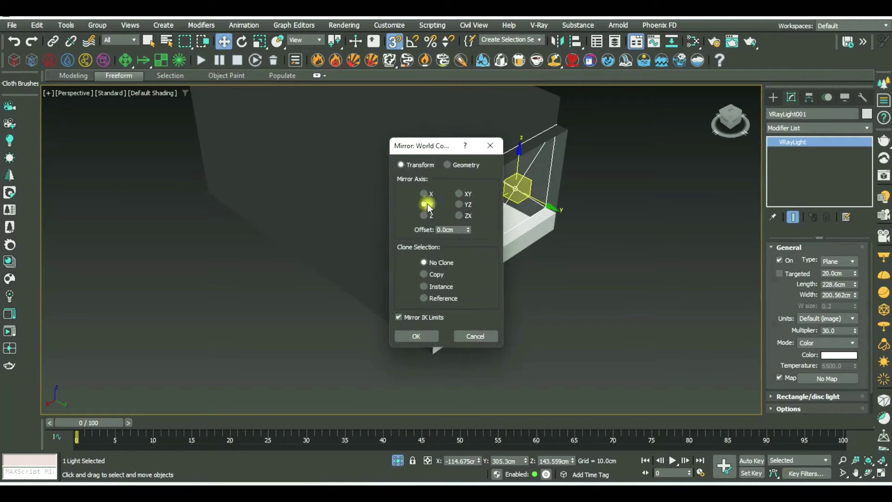
left_click(437, 338)
scroll(528, 215, "up", 5)
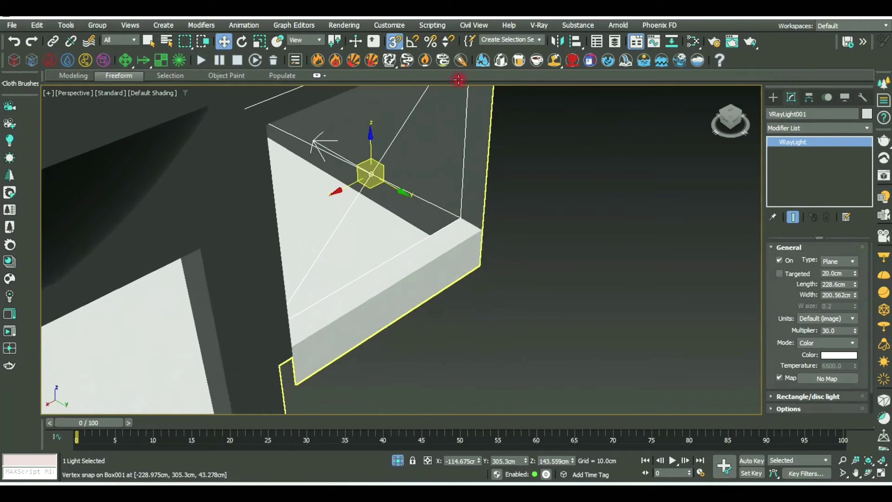
left_click(396, 43)
left_click_drag(398, 193, 422, 206)
mouse_move(421, 206)
middle_mouse_down("alt")
mouse_move(605, 213)
mouse_move(501, 239)
middle_mouse_up("alt")
scroll(416, 252, "down", 5)
mouse_move(416, 252)
middle_mouse_down("alt")
mouse_move(476, 225)
mouse_move(442, 217)
mouse_move(443, 237)
middle_mouse_up("alt")
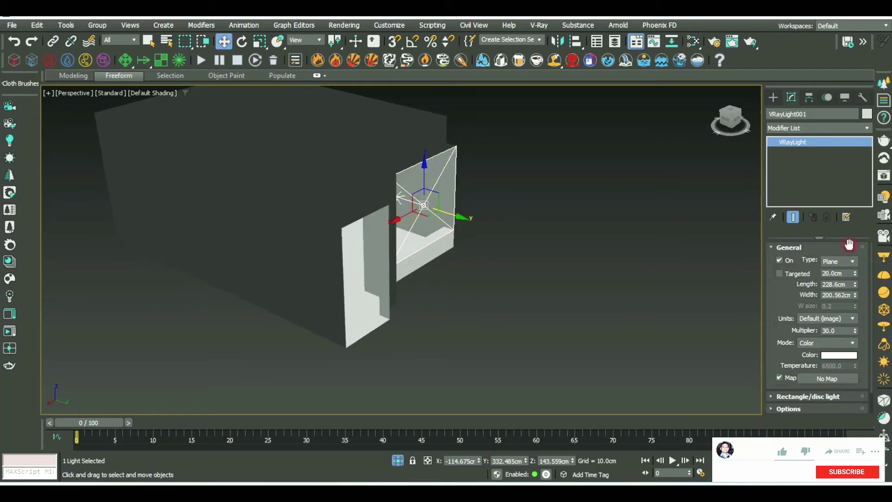
- Draw a second V-Ray plane light across the tall right-hand opening with vertex snap
left_click(884, 261)
key("alt+w")
left_click(555, 166)
key("alt+w")
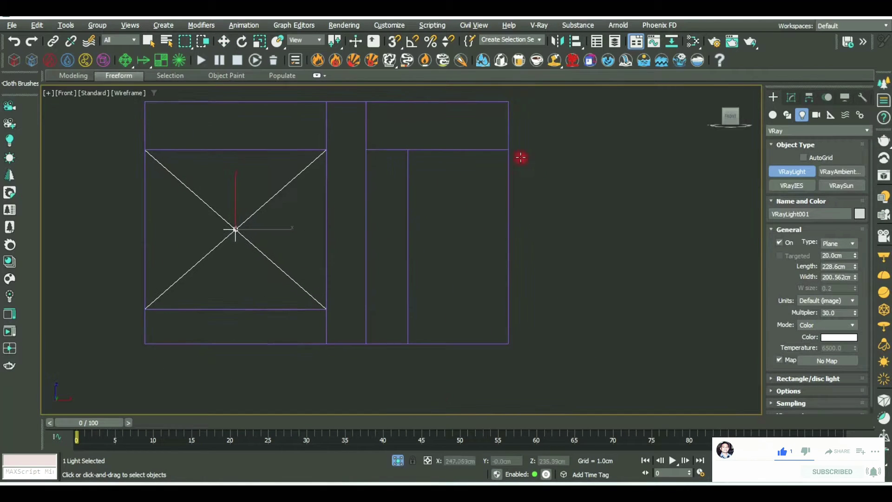
key("s")
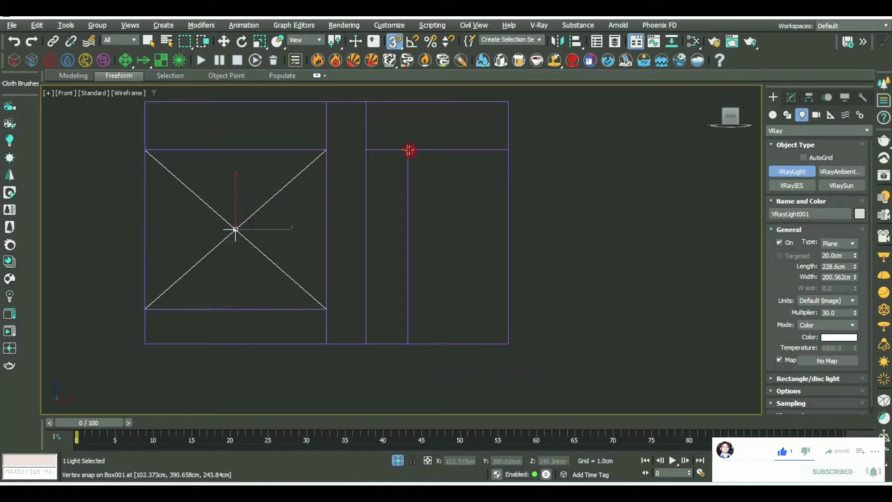
left_click_drag(409, 150, 508, 342)
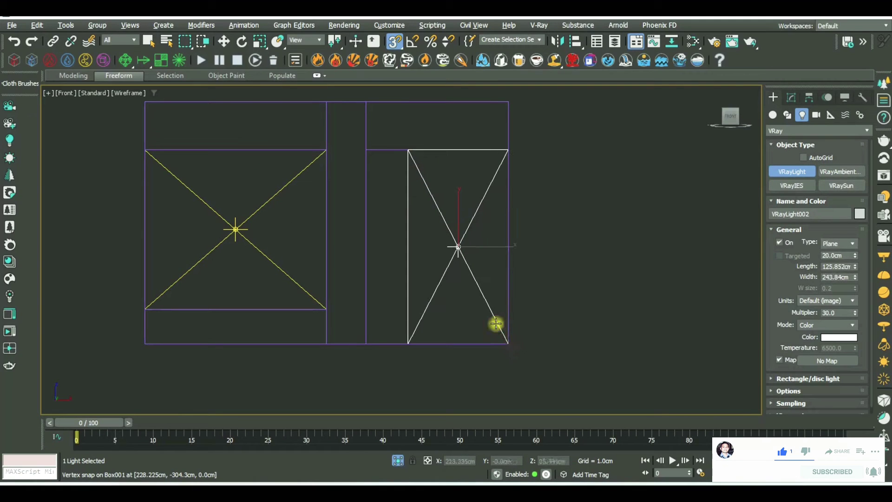
- Move VRayLight002 into the door opening and mirror it to face inward
key("w")
key("alt+w")
key("alt+w")
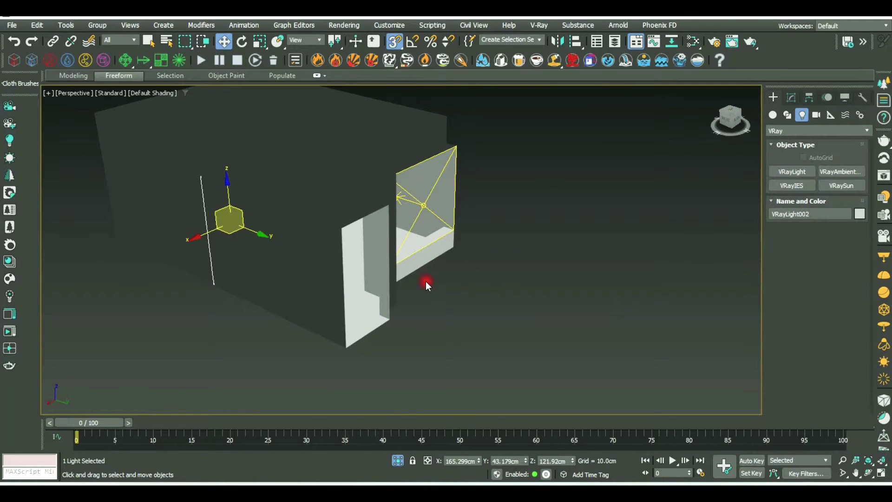
mouse_move(729, 122)
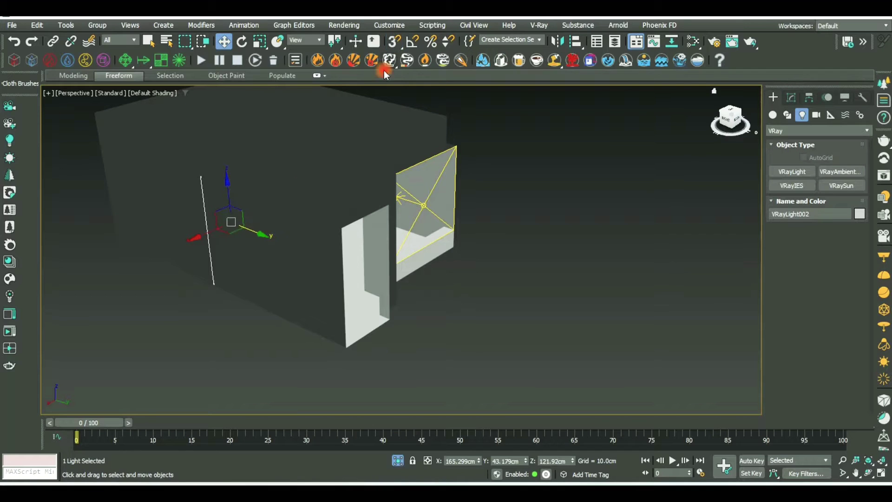
mouse_move(259, 242)
left_mouse_down()
mouse_move(409, 323)
mouse_move(390, 312)
mouse_move(396, 241)
left_mouse_up()
scroll(416, 241, "up", 5)
middle_click_drag(416, 241, 661, 63, "alt")
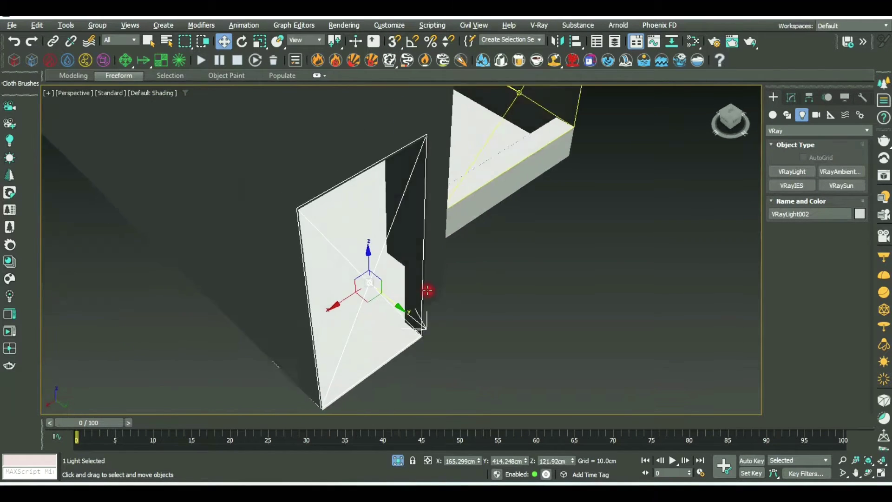
left_click(566, 41)
left_click(422, 336)
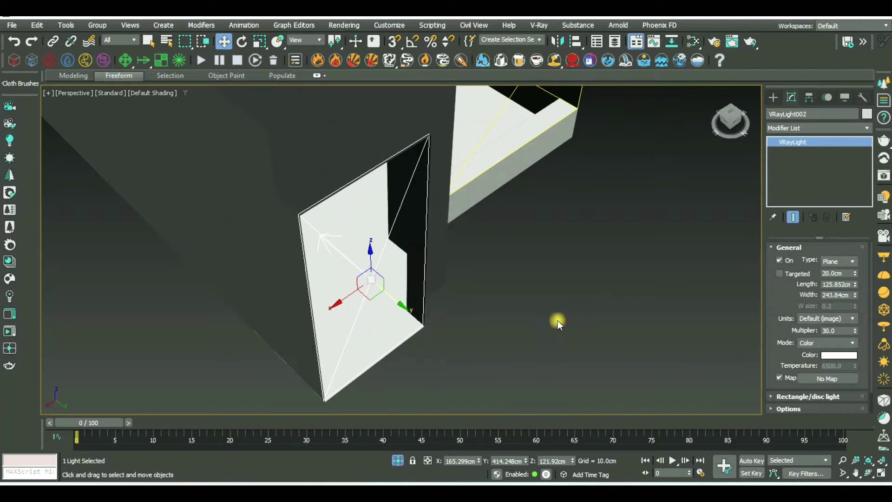
left_click(492, 297)
middle_click_drag(492, 297, 532, 290, "alt")
scroll(388, 295, "down", 5)
- Switch to the physical camera view, start a test render, then cancel it
middle_click_drag(388, 295, 510, 291, "alt")
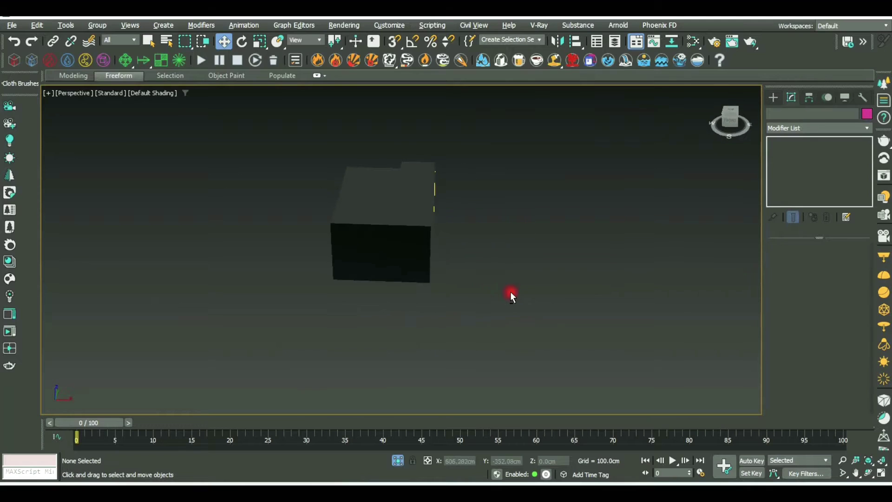
key("alt+w")
key("alt+w")
key("c")
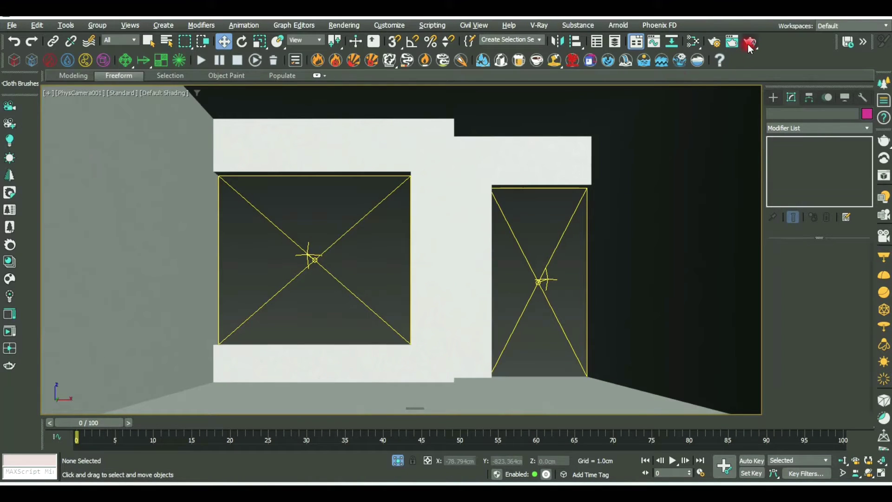
left_click(749, 46)
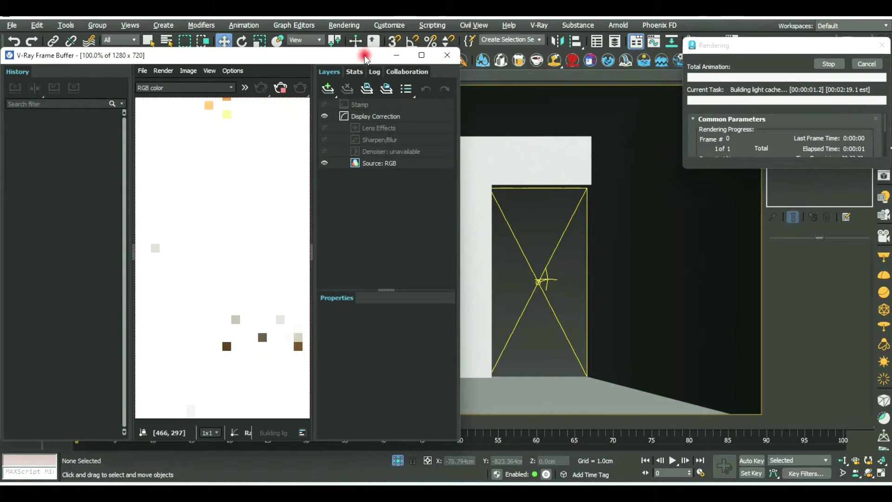
left_click_drag(364, 55, 486, 41)
scroll(364, 197, "down", 3)
scroll(361, 244, "up", 1)
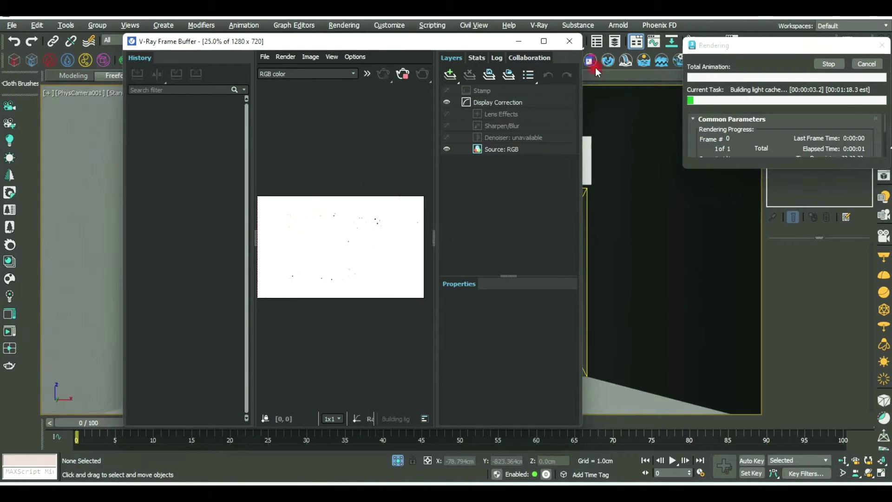
left_click(569, 41)
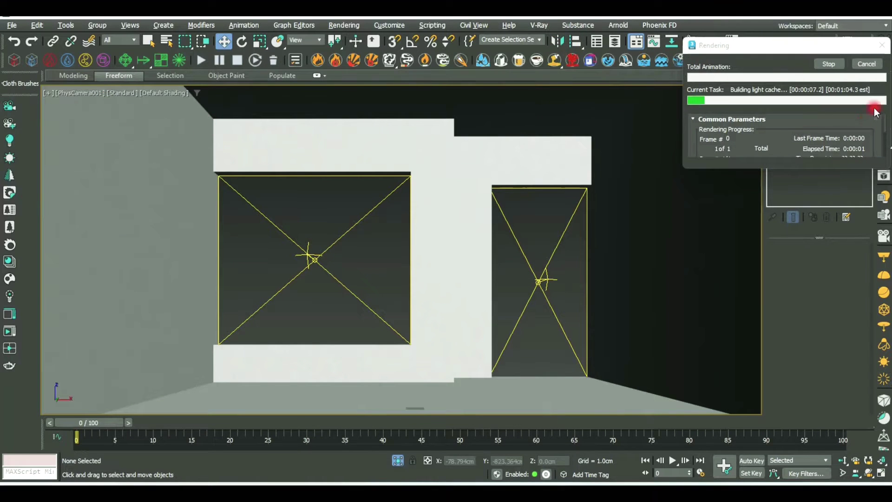
left_click(867, 64)
- Set the left window light VRayLight001's multiplier to 1
left_click(552, 258)
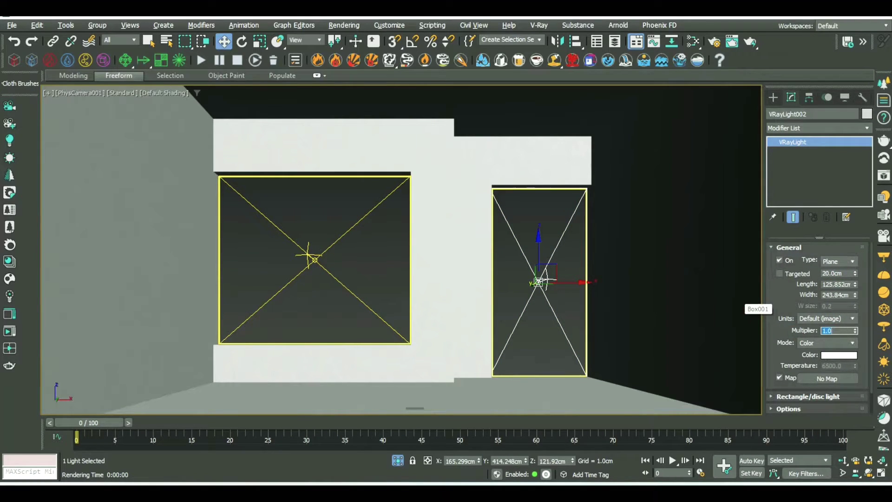
left_click(329, 247)
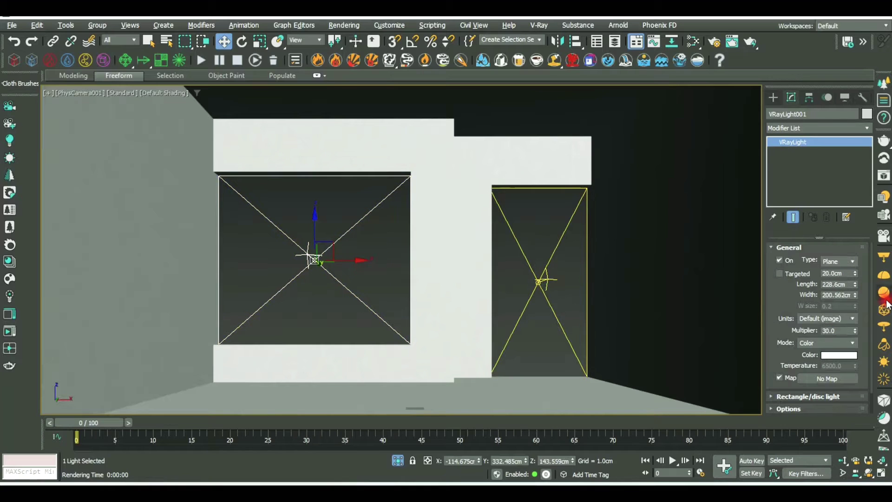
double_click(836, 330)
type("1")
- Re-render the camera view, inspect the noisy result full screen, then close it
left_click(752, 42)
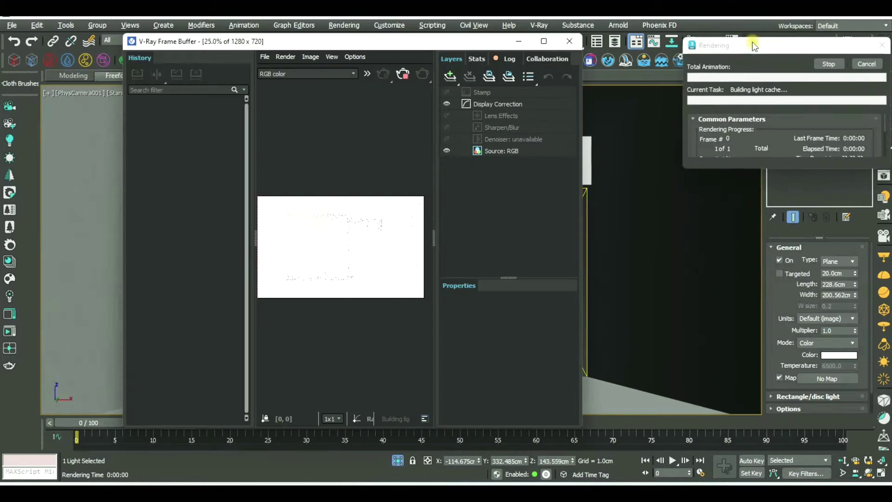
scroll(353, 261, "down", 1)
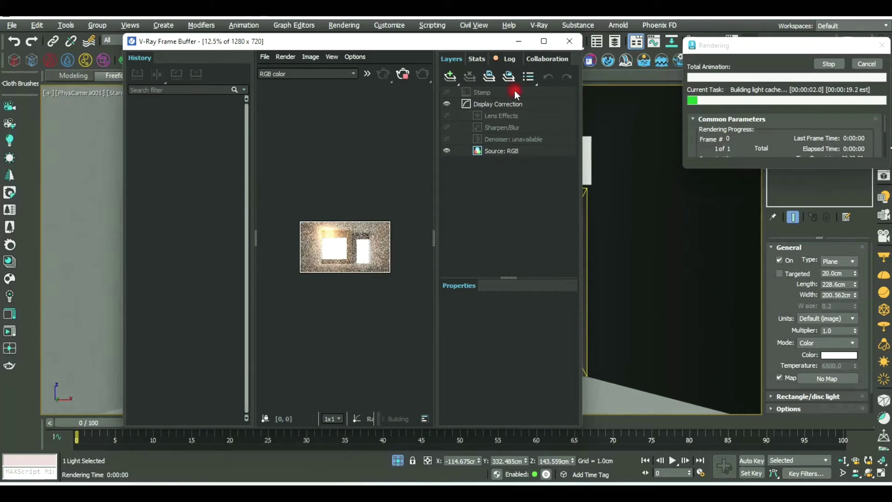
left_click(545, 41)
scroll(490, 272, "up", 3)
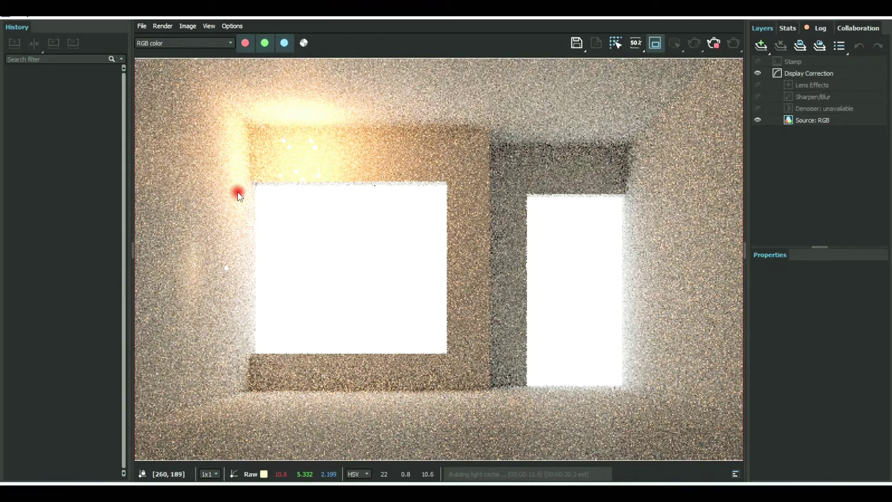
scroll(491, 333, "down", 1)
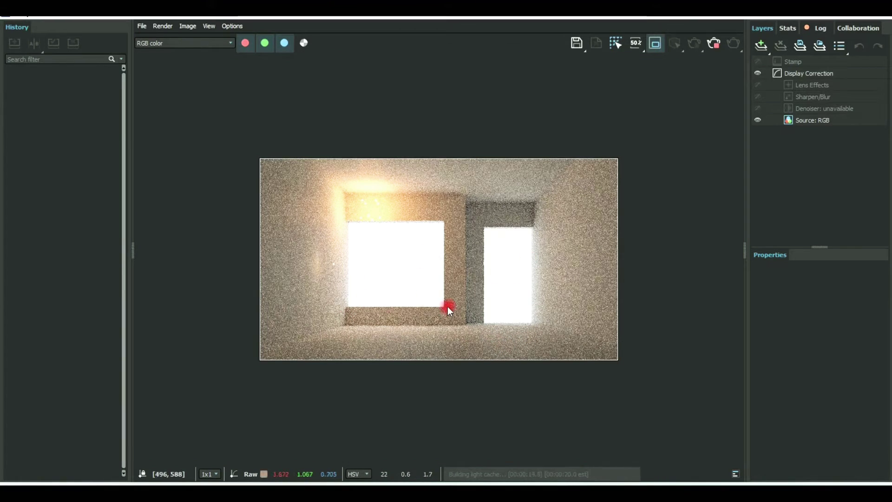
left_click(830, 20)
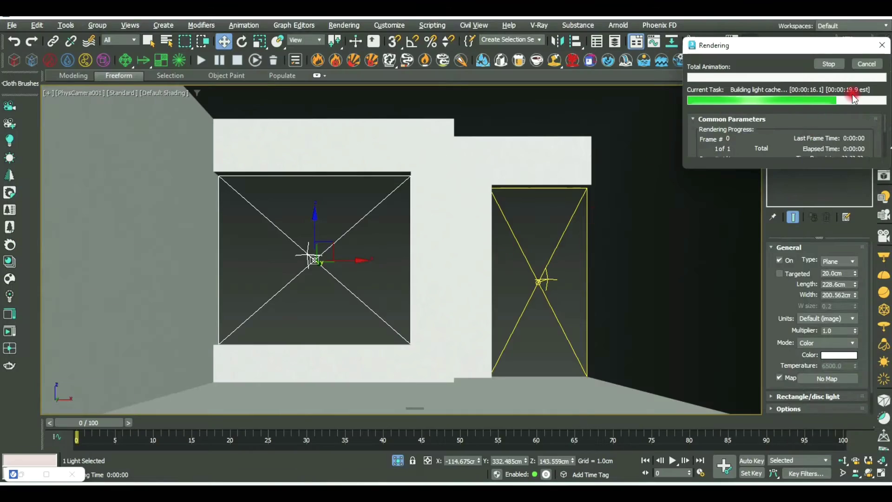
left_click(860, 63)
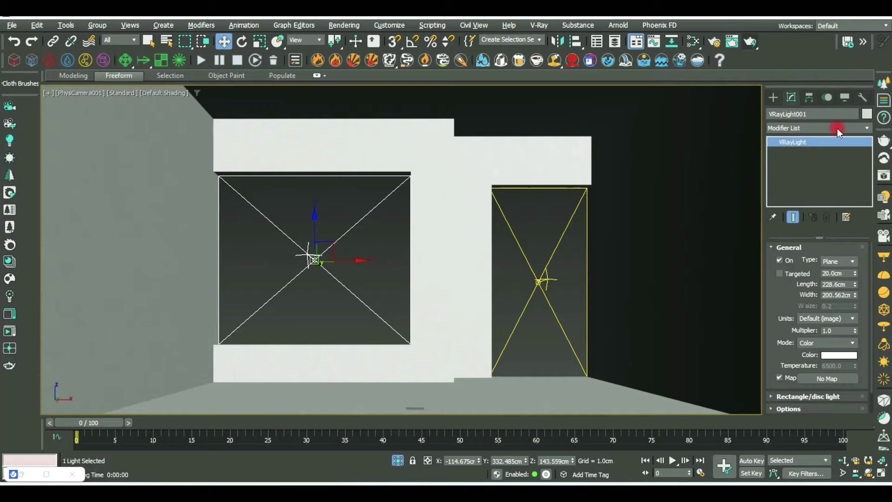
- Close the Cosmos browser and frame the box in an enlarged top view
left_click(809, 492)
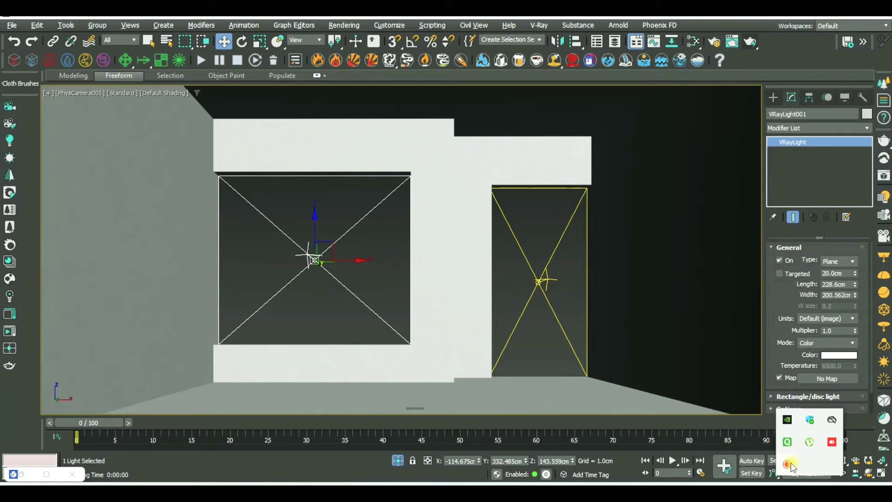
left_click(788, 464)
key("alt+w")
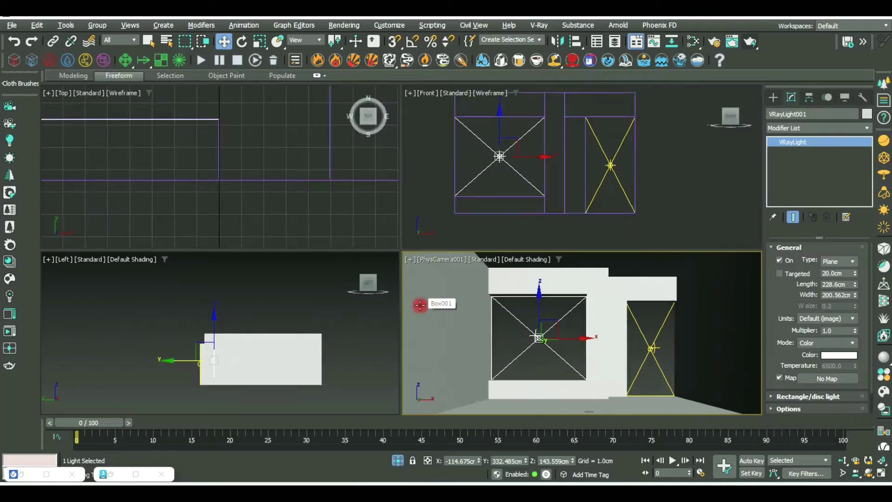
right_click(271, 197)
key("alt+w")
scroll(294, 205, "up", 3)
middle_click_drag(373, 222, 419, 262)
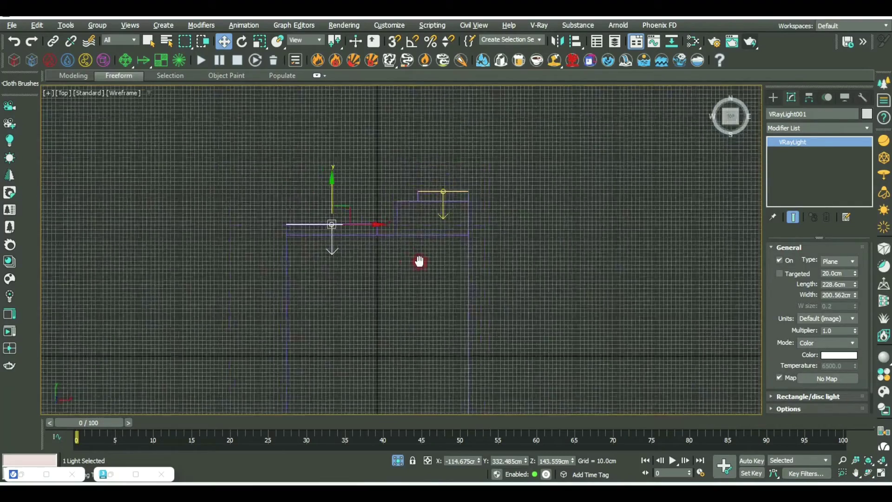
scroll(419, 262, "down", 2)
middle_click_drag(409, 230, 402, 194)
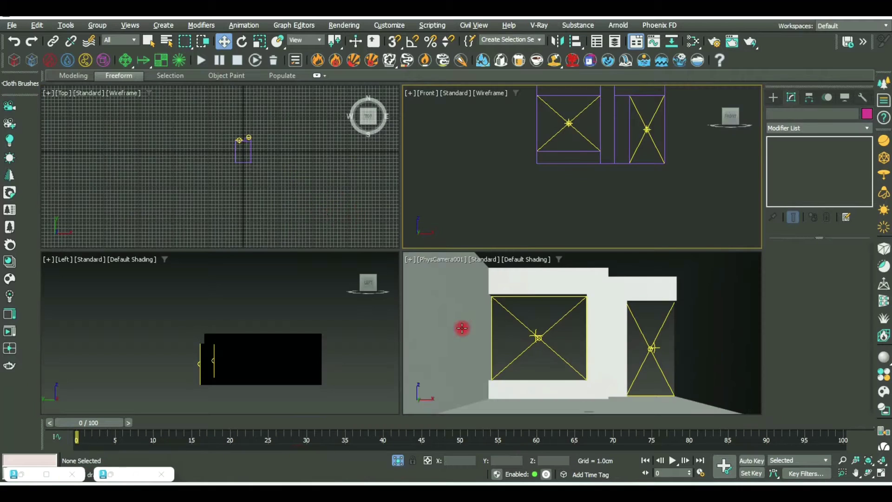
- Place the Sunset 025 HDRI from the Cosmos library as a dome light
left_click(884, 392)
mouse_move(220, 347)
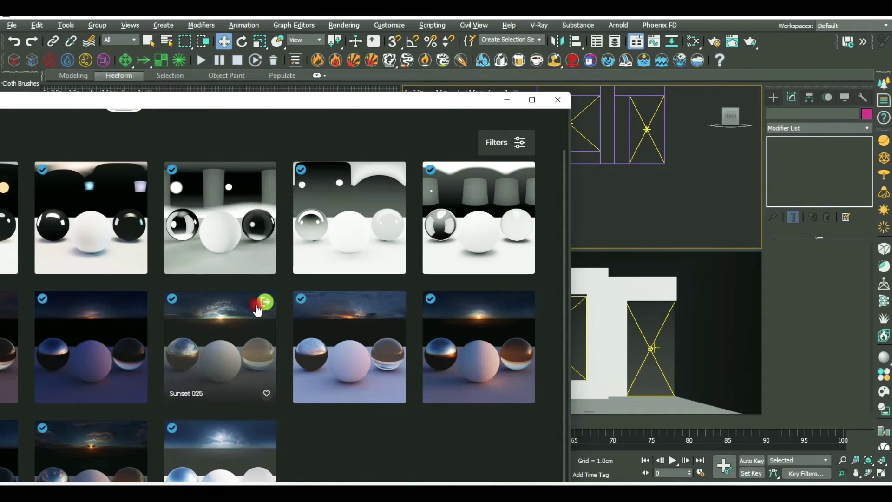
left_click_drag(412, 95, 695, 219)
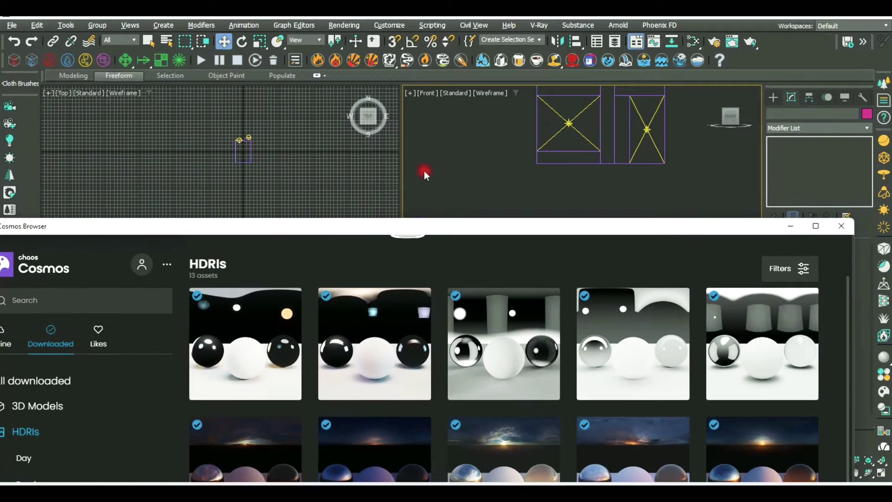
scroll(251, 147, "up", 5)
scroll(244, 143, "down", 2)
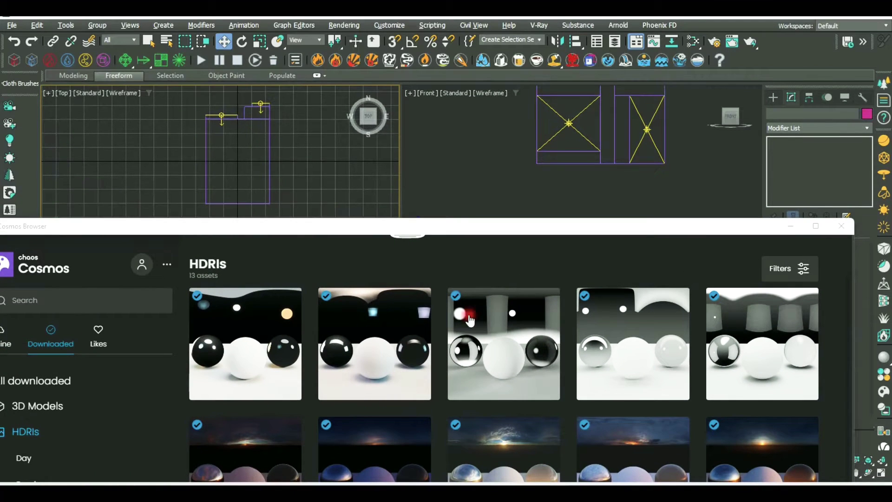
left_click_drag(667, 226, 666, 202)
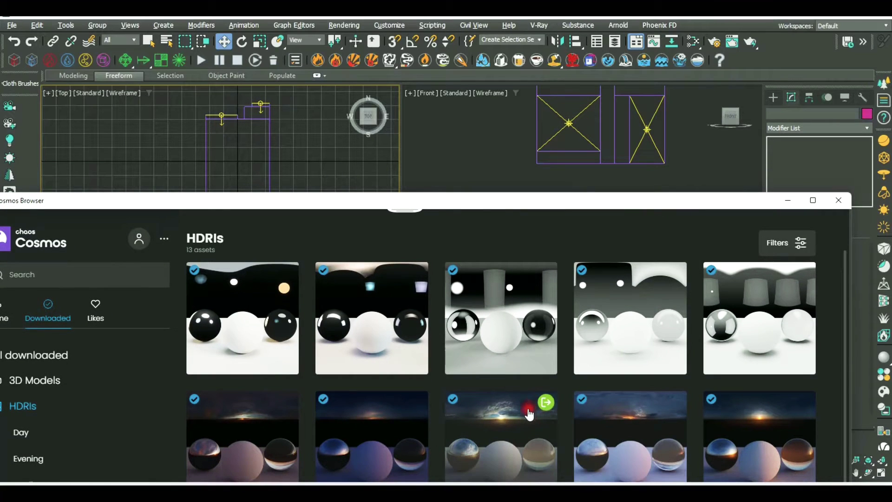
left_click_drag(325, 147, 325, 147)
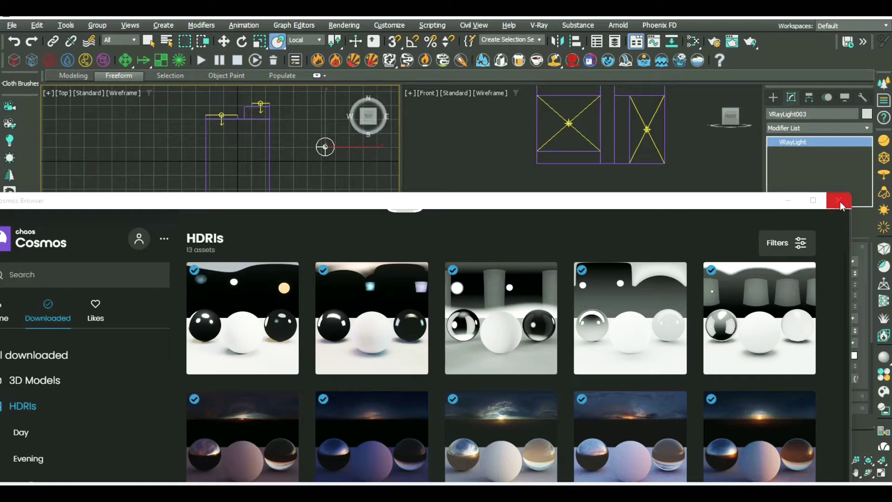
- Move the dome light along X and Y in top view, then maximize the camera view
key("w")
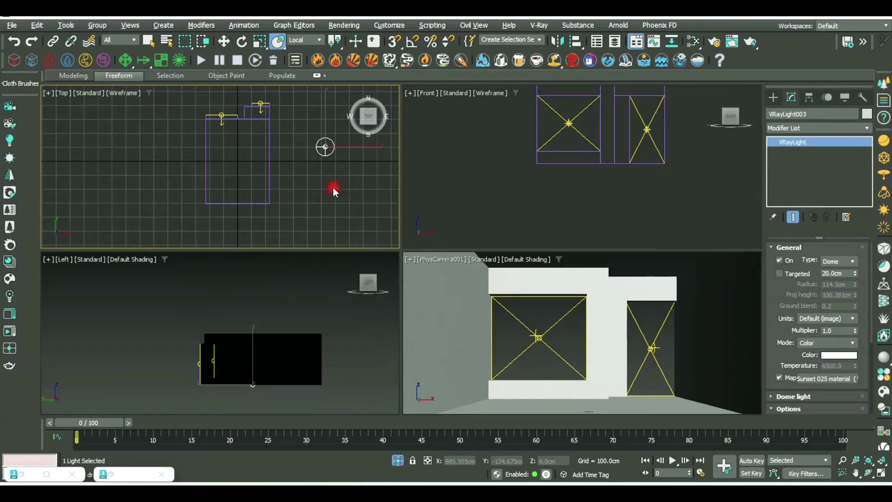
middle_click_drag(333, 186, 324, 216)
left_click_drag(363, 185, 338, 186)
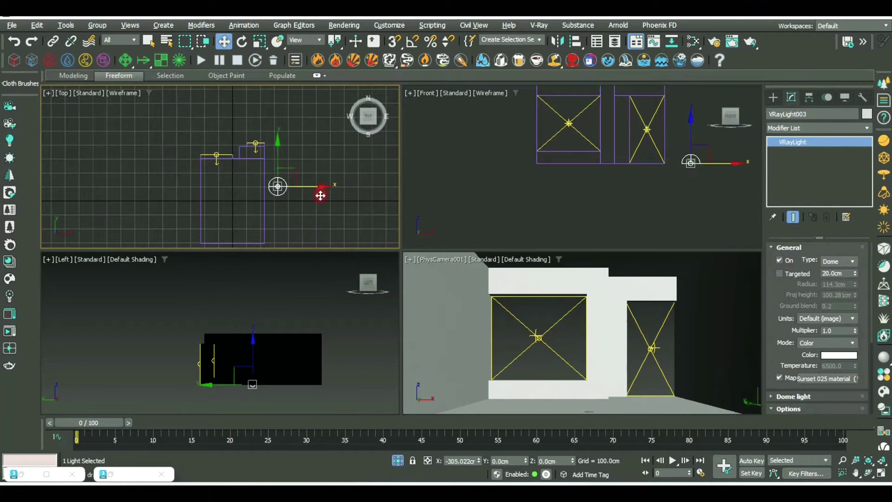
left_click_drag(296, 160, 299, 135)
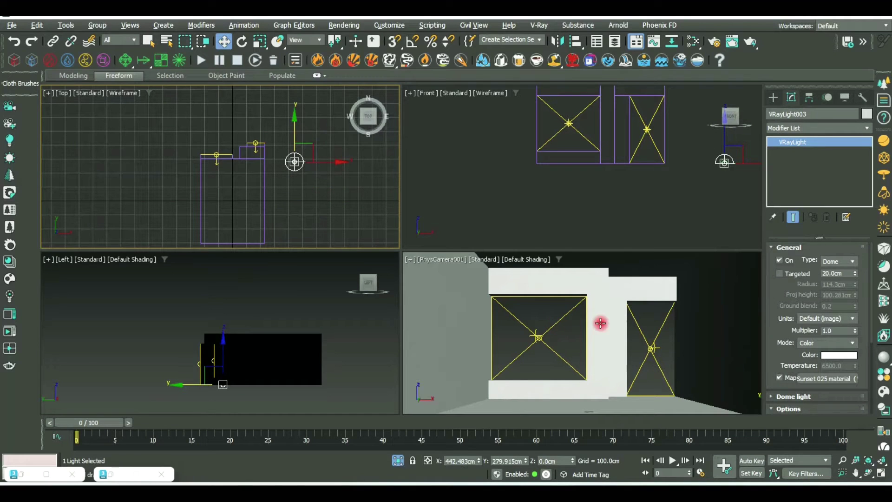
right_click(591, 323)
key("alt+w")
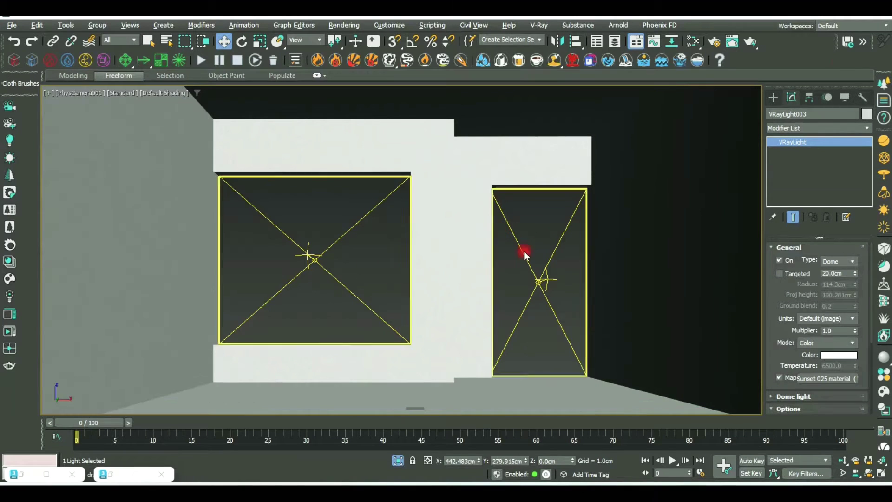
- Run a production render, cancel it early, and show the VFB's Display Correction layer
left_click(751, 41)
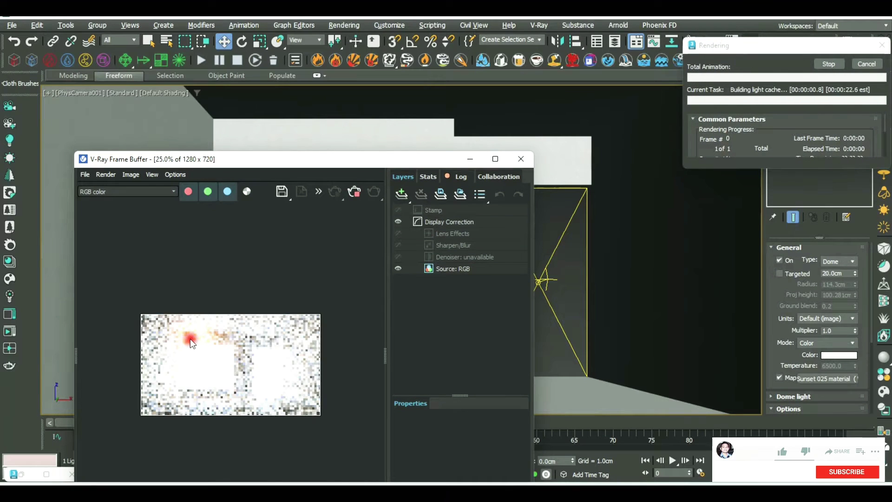
scroll(191, 339, "up", 1)
left_click_drag(391, 160, 407, 59)
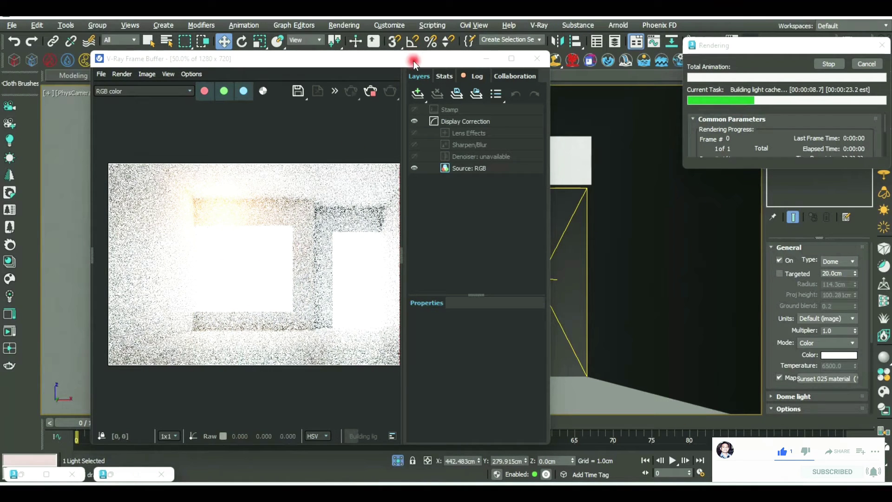
left_click_drag(413, 61, 291, 44)
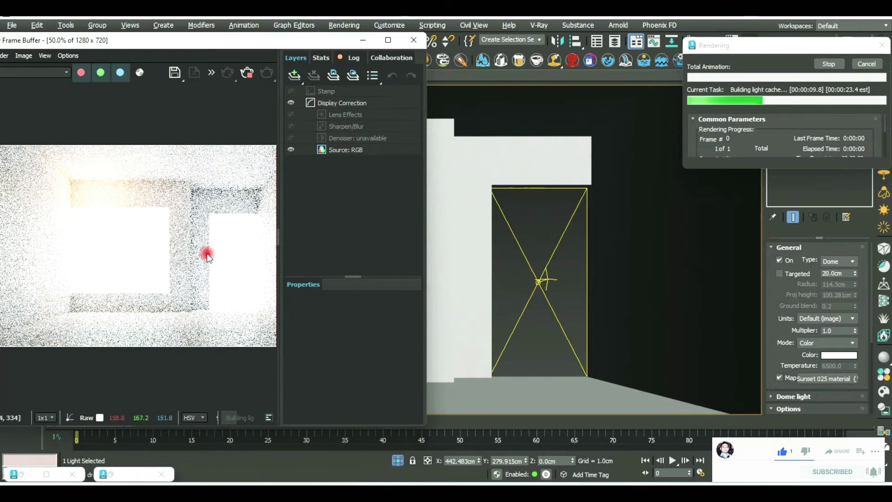
left_click(864, 64)
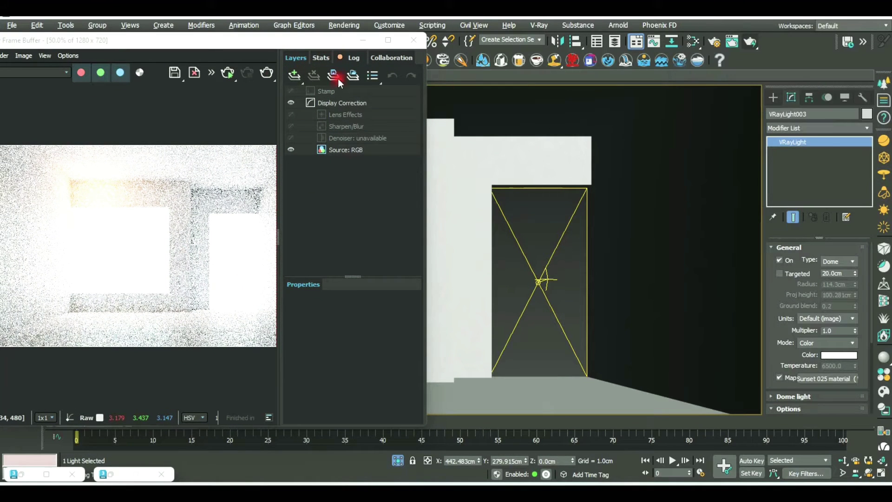
left_click(346, 101)
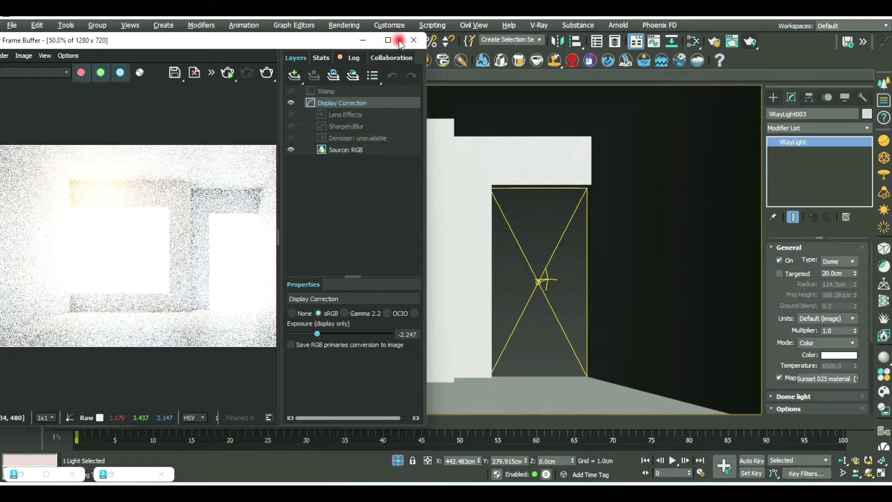
left_click_drag(325, 44, 466, 48)
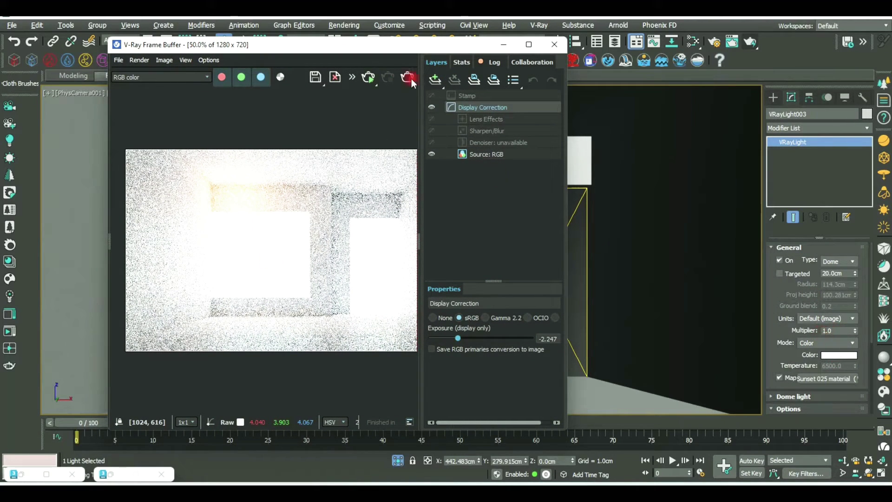
mouse_move(464, 45)
left_mouse_down()
mouse_move(629, 99)
mouse_move(631, 64)
left_mouse_up()
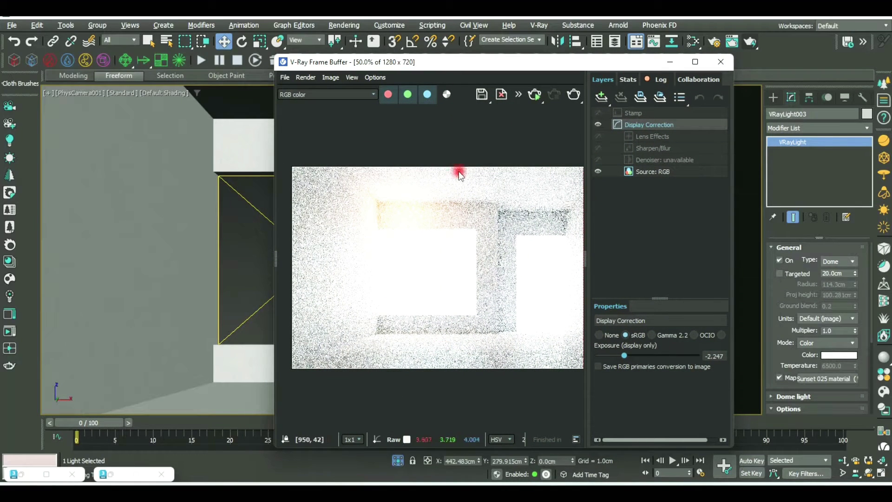
- Select PhysCamera001 and set its exposure Target EV to 12.0
left_click(74, 93)
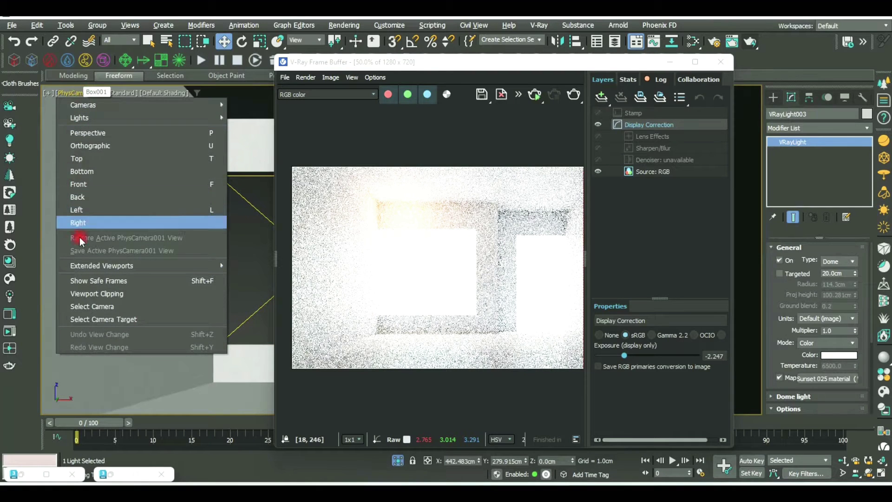
left_click(104, 306)
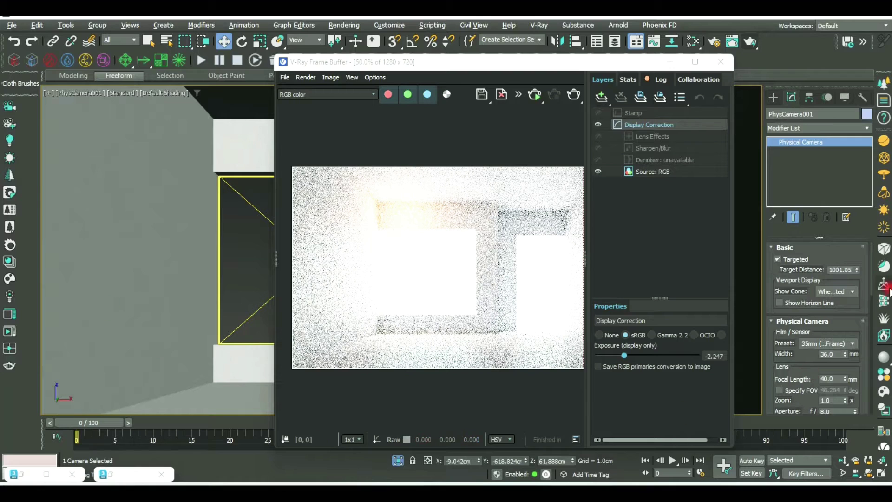
left_click_drag(831, 254, 835, 65)
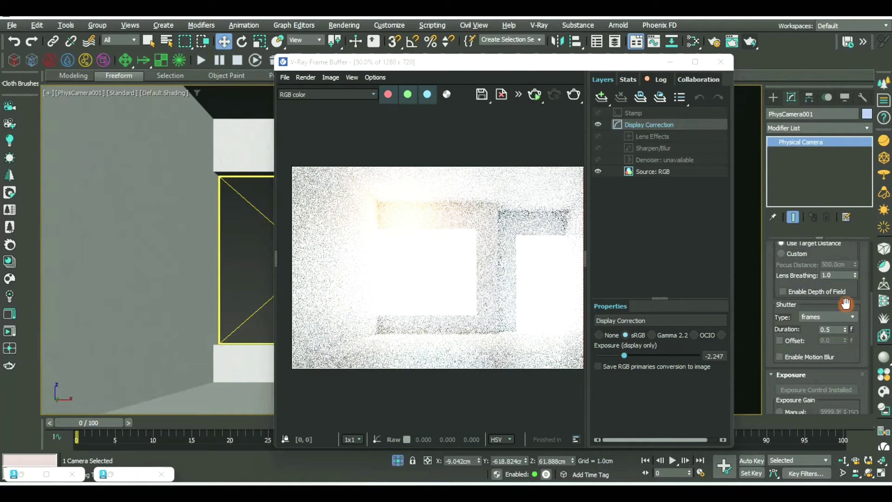
left_click_drag(785, 377, 774, 277)
left_click(830, 322)
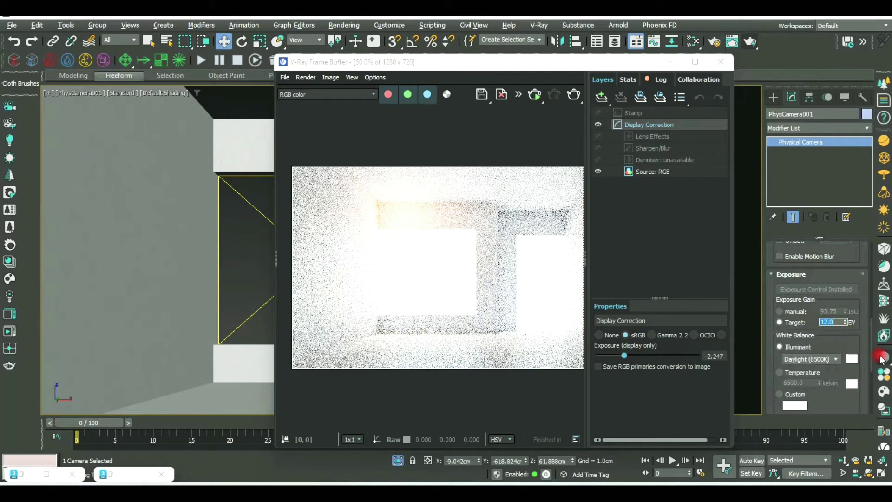
- Re-render with the new camera exposure and sample a render pixel's colour
left_click(539, 95)
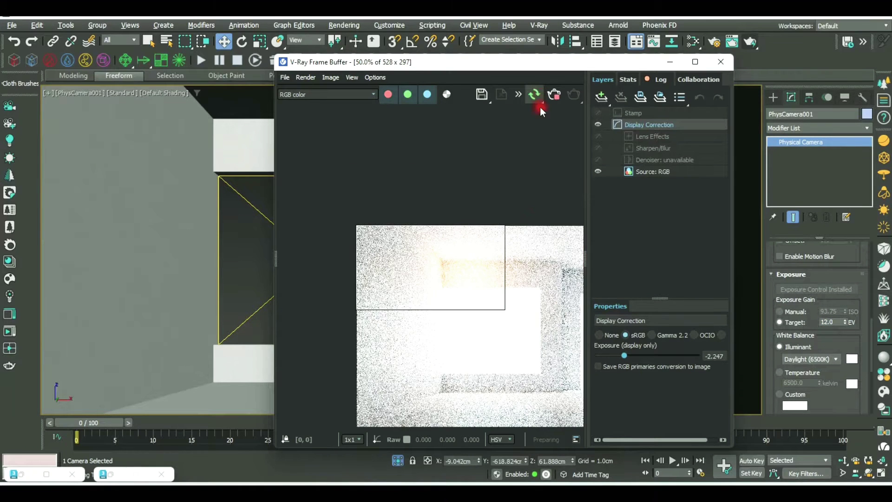
scroll(506, 293, "up", 1)
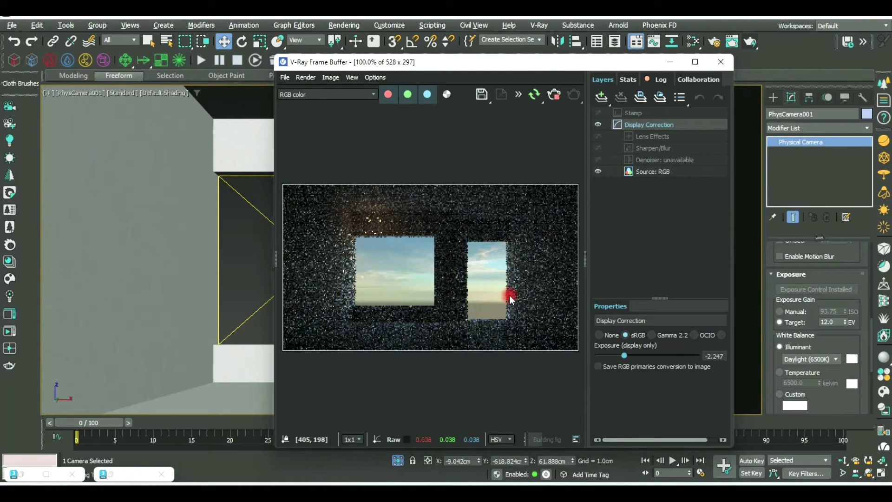
left_click_drag(517, 71, 343, 51)
left_click(255, 268)
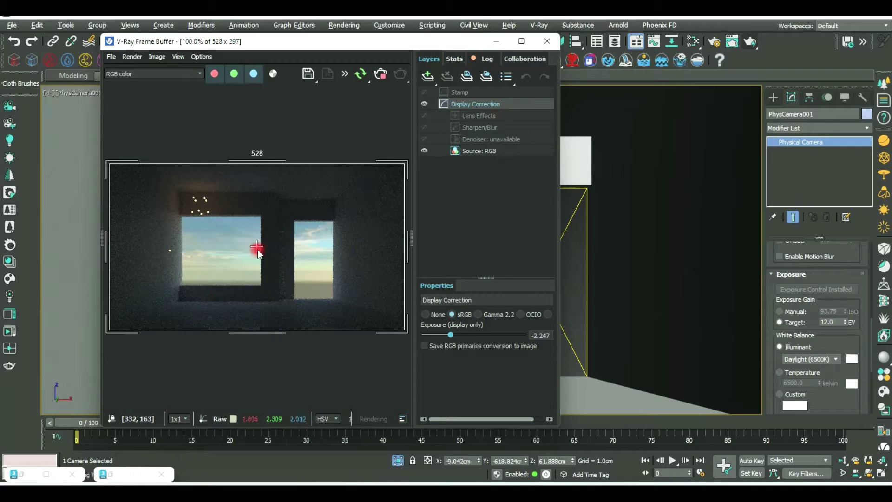
scroll(207, 211, "up", 2)
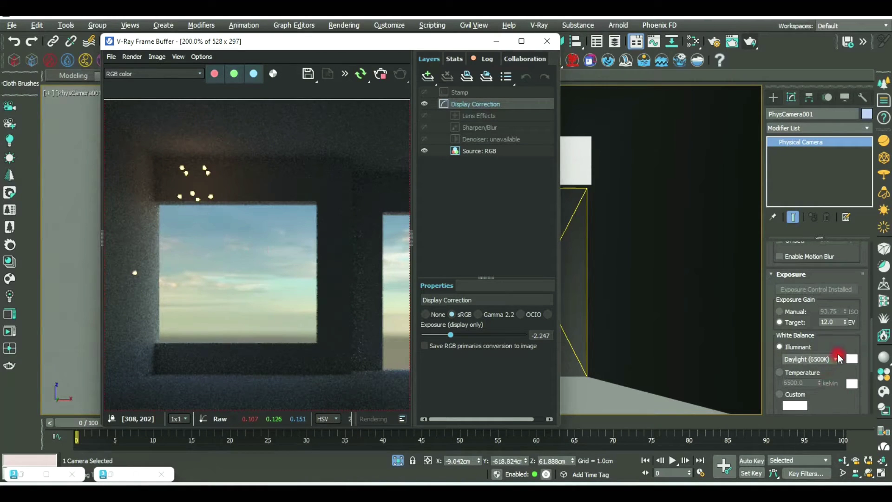
- Try Target EV 10, settle on 12.0 EV, and set display exposure to -2.022
double_click(838, 322)
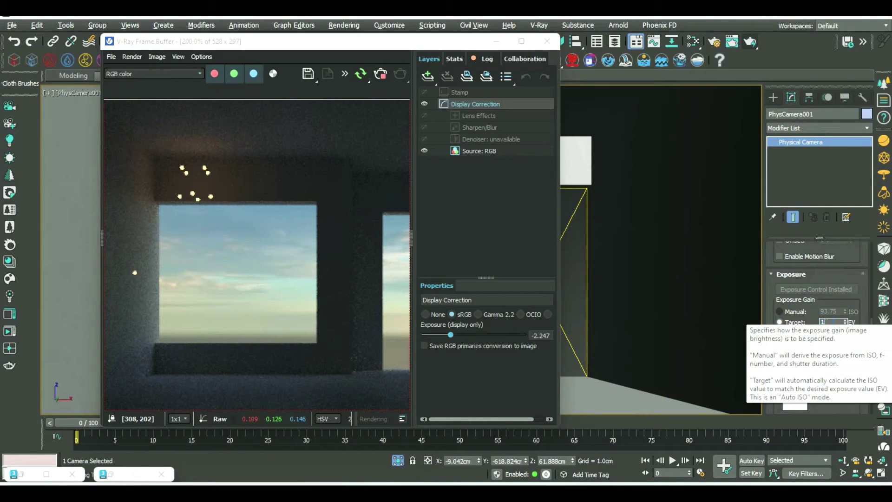
type("0")
key("Return")
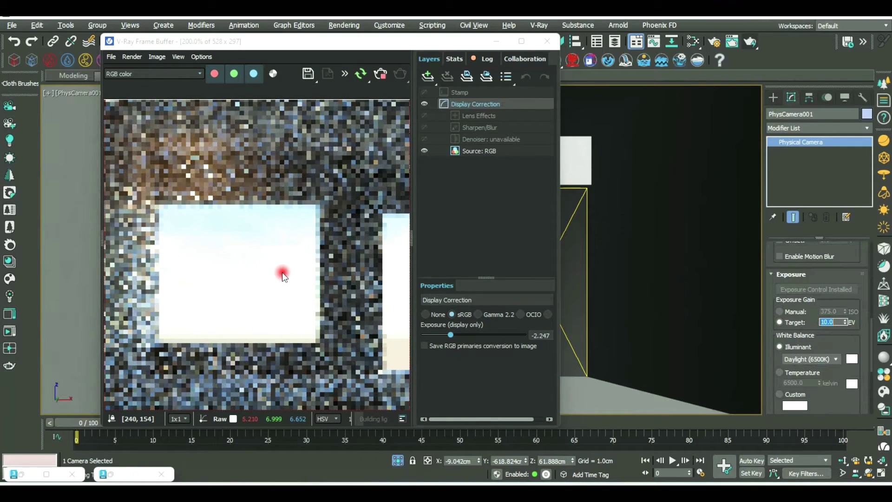
scroll(283, 274, "down", 2)
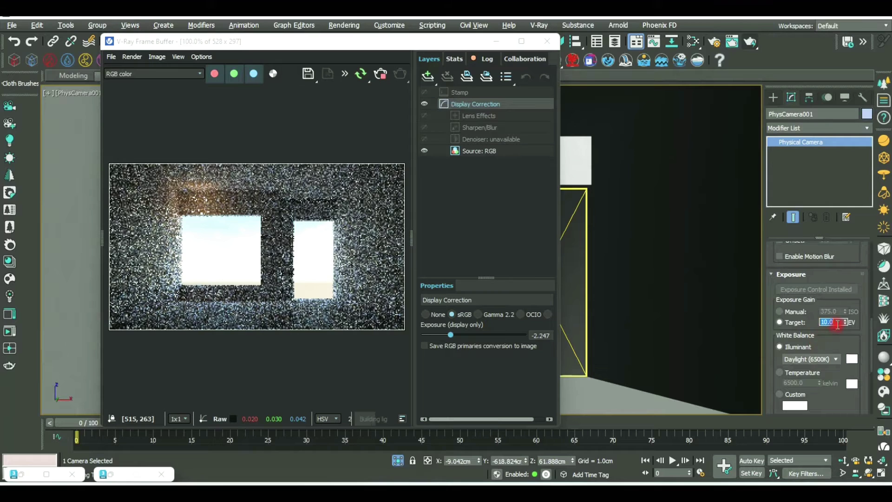
type("12")
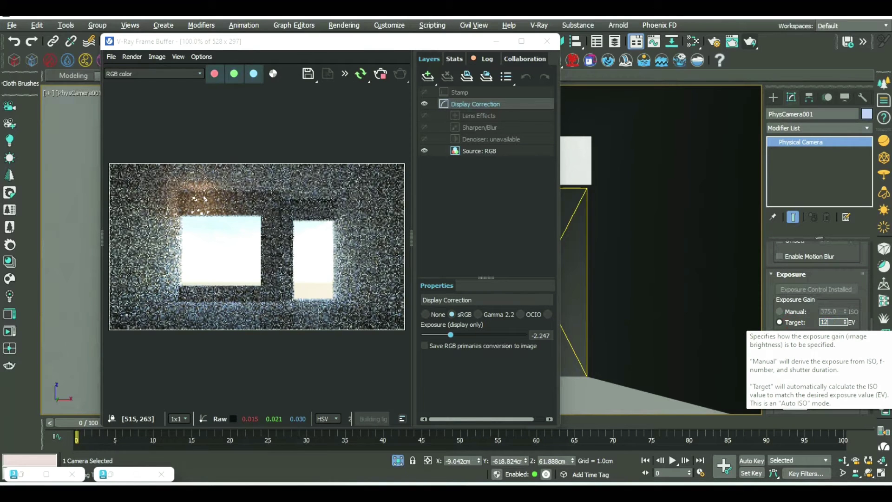
key("Return")
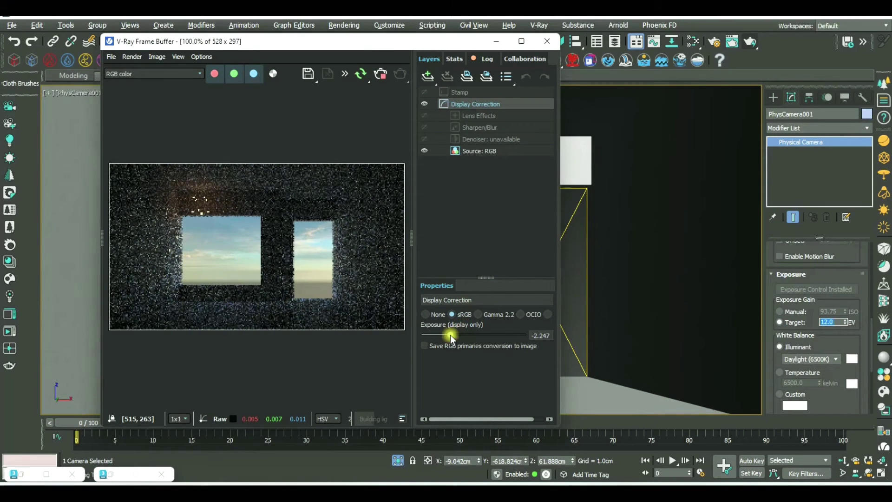
left_click_drag(450, 335, 454, 334)
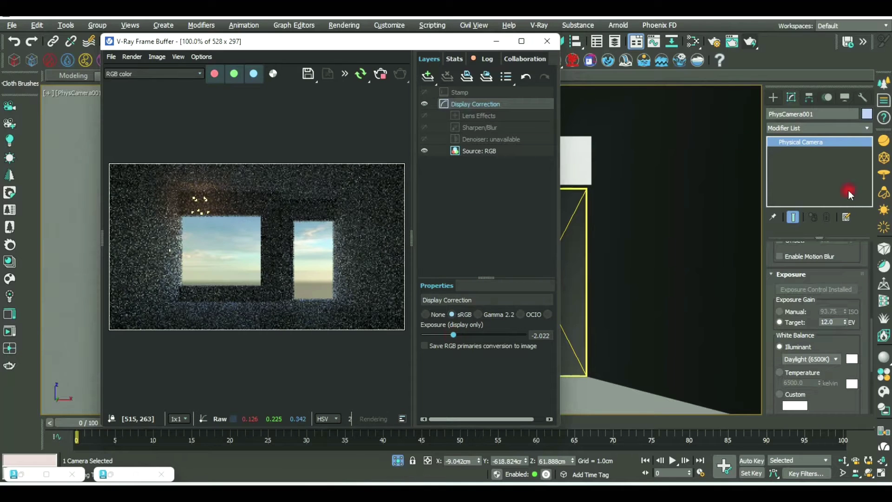
left_click_drag(446, 40, 438, 152)
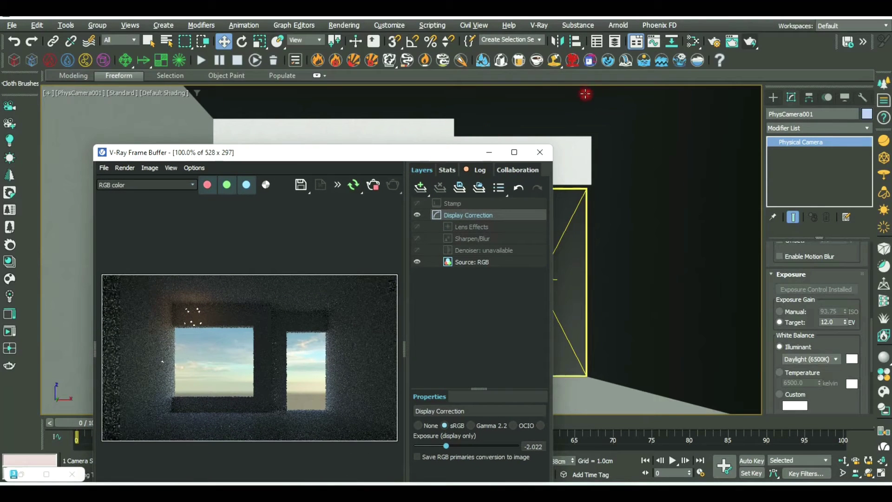
- Delete the Studio 006 node in the Slate editor, restore four views, and select the Sunset 025 dome light
left_click(693, 44)
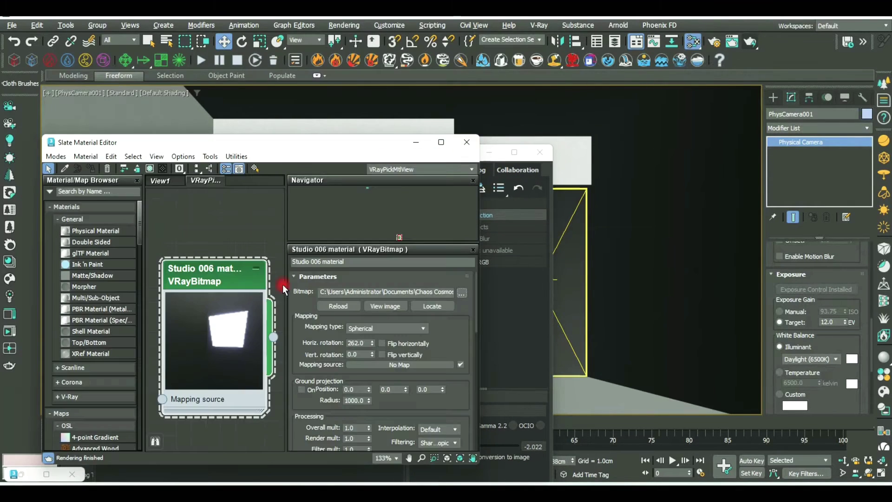
key("Delete")
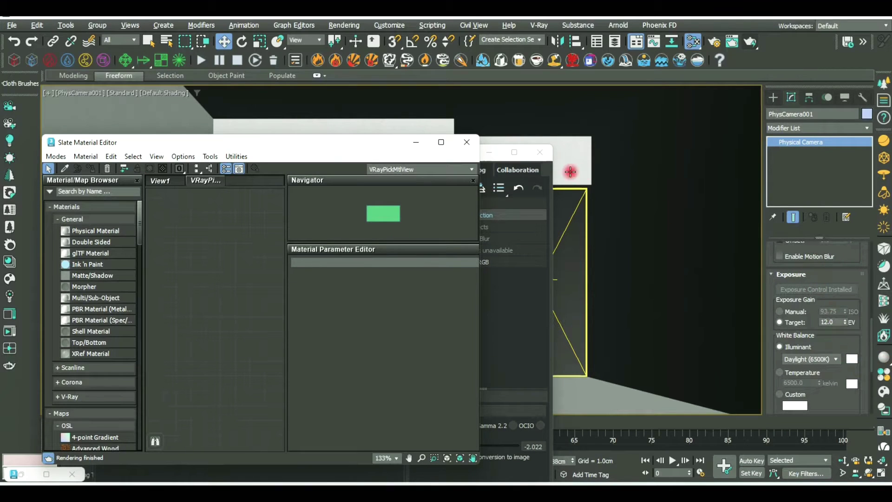
left_click(587, 251)
key("alt+w")
left_click(727, 166)
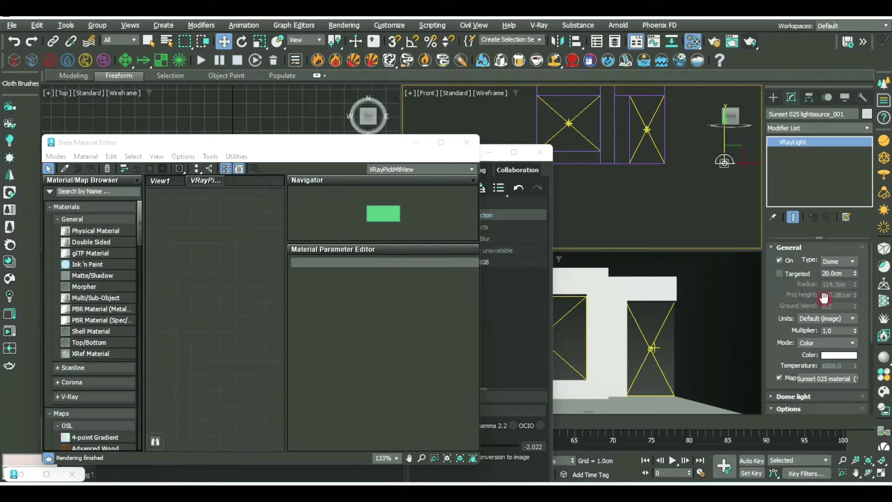
- Add the dome light's Sunset 025 VRayBitmap to the Slate View1 canvas as an instanced node
left_click_drag(772, 346, 803, 391)
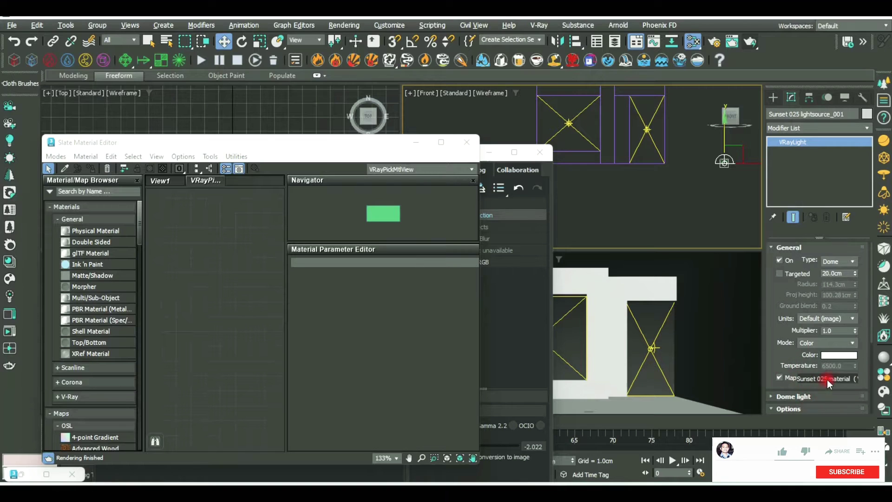
left_click_drag(822, 378, 426, 329)
left_click_drag(227, 271, 227, 271)
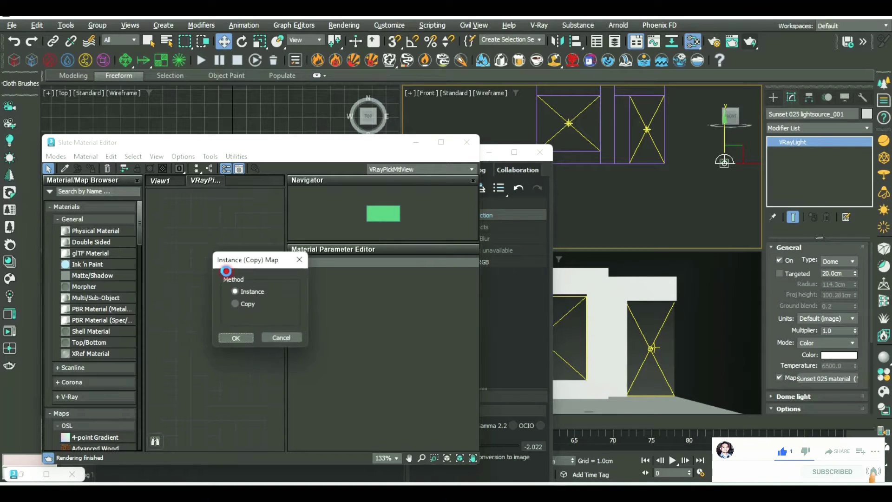
left_click(237, 338)
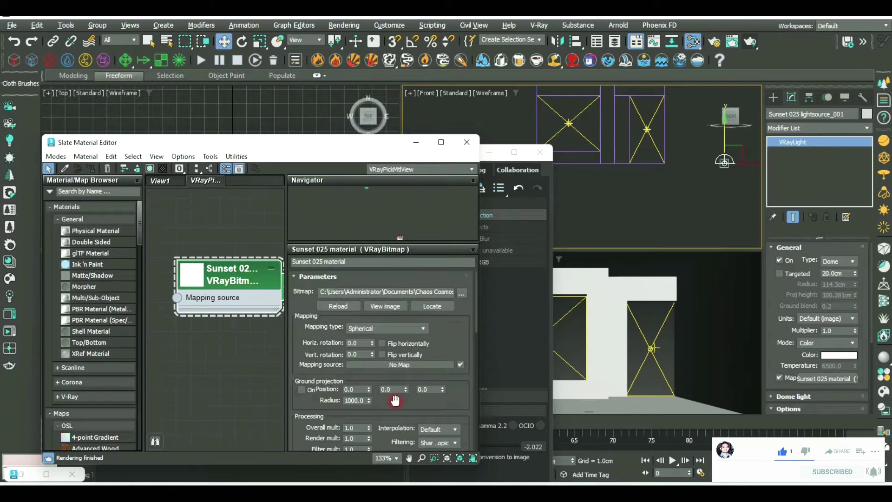
left_click_drag(395, 401, 396, 379)
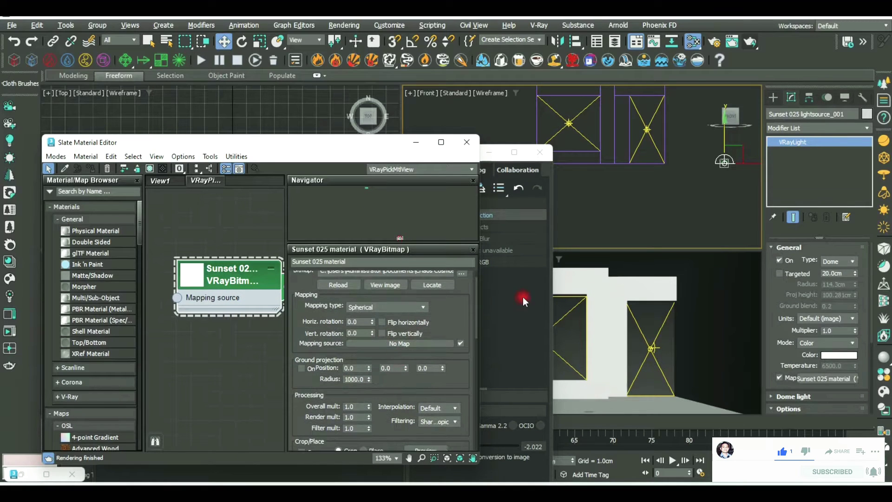
- Place the Slate editor beside the render and set the HDRI's vertical rotation to 5.0
left_click_drag(414, 144, 782, 222)
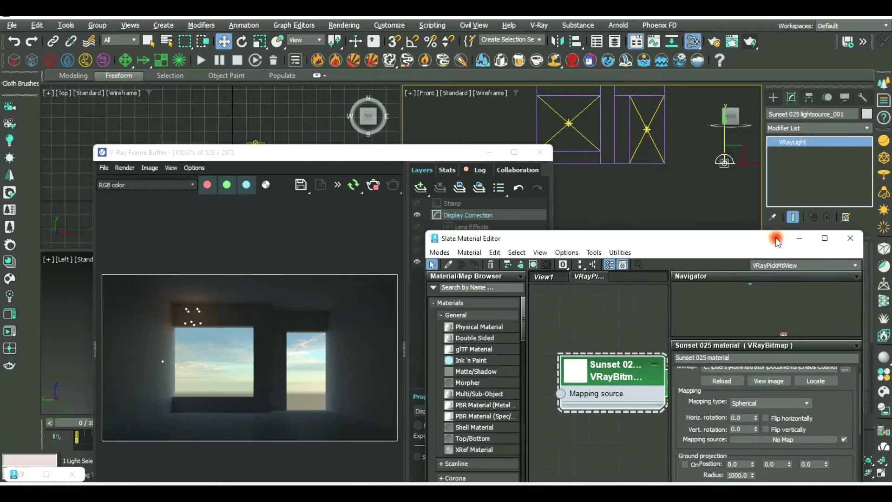
left_click_drag(444, 152, 351, 121)
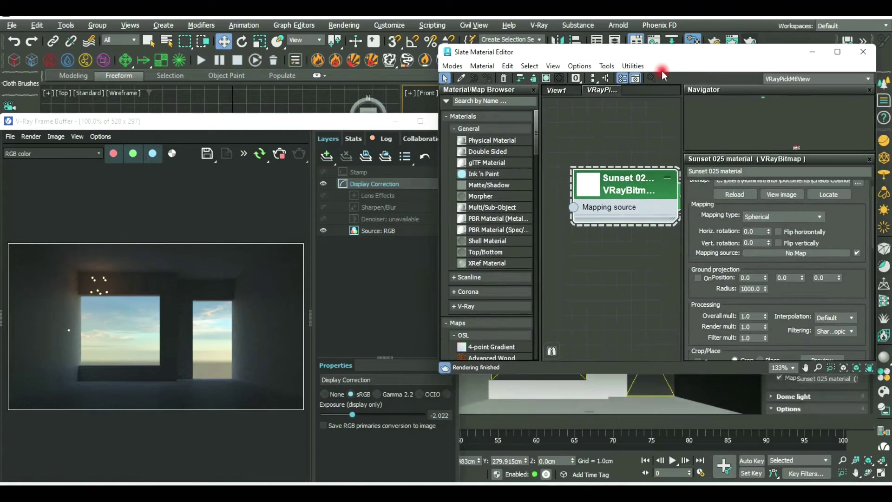
left_click_drag(641, 230, 661, 87)
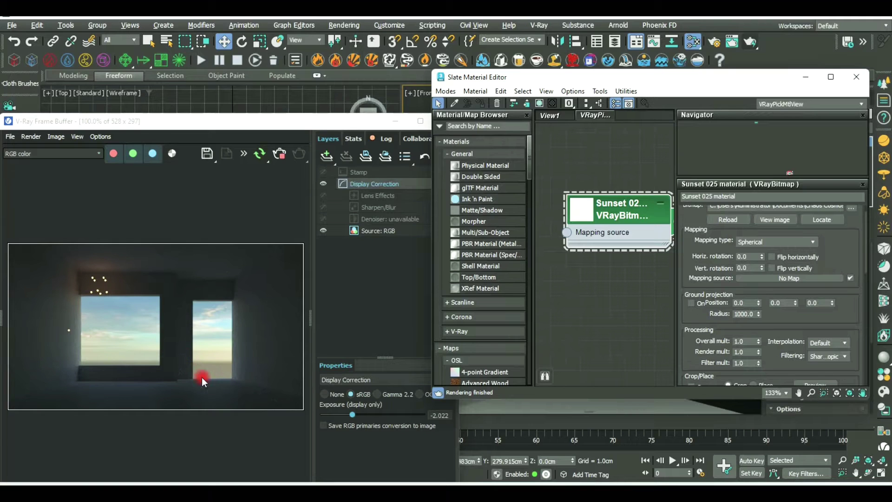
left_click(762, 265)
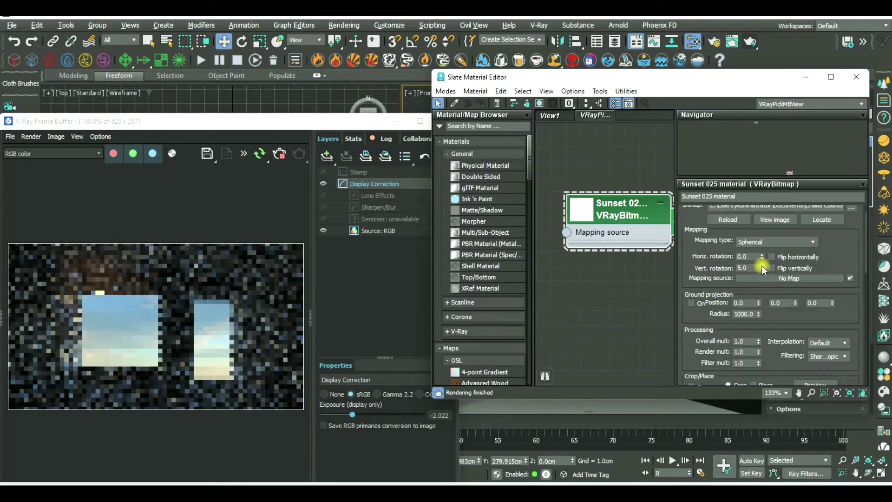
left_click(762, 266)
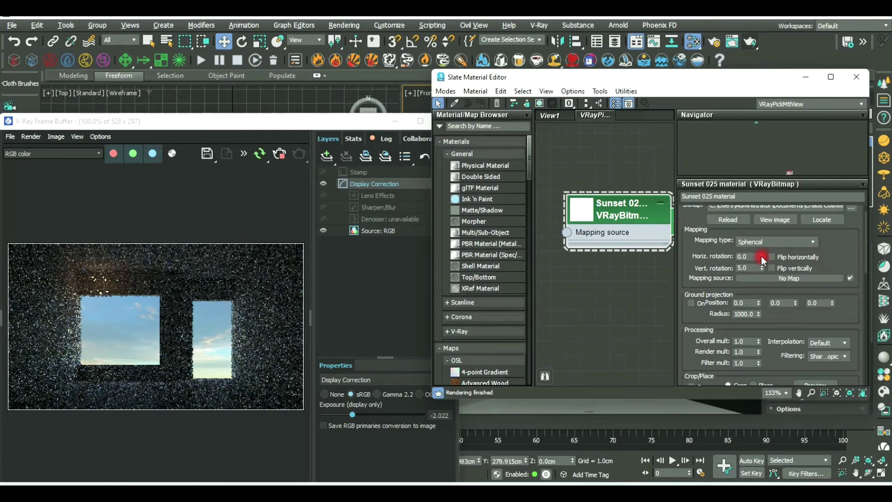
- Rotate the Sunset 025 HDRI horizontally to 120.0 and refresh the interactive render
mouse_move(762, 256)
left_mouse_down()
mouse_move(769, 219)
mouse_move(792, 186)
left_mouse_up()
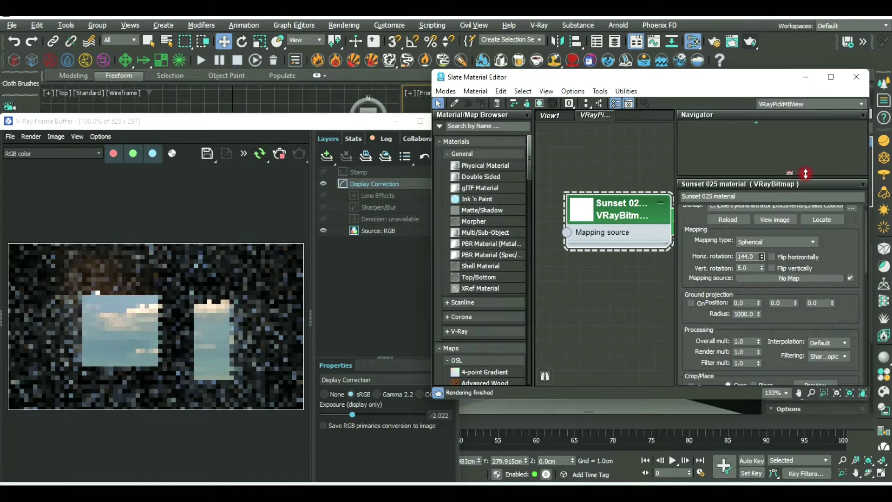
left_click_drag(792, 185, 813, 163)
left_click_drag(847, 123, 867, 83)
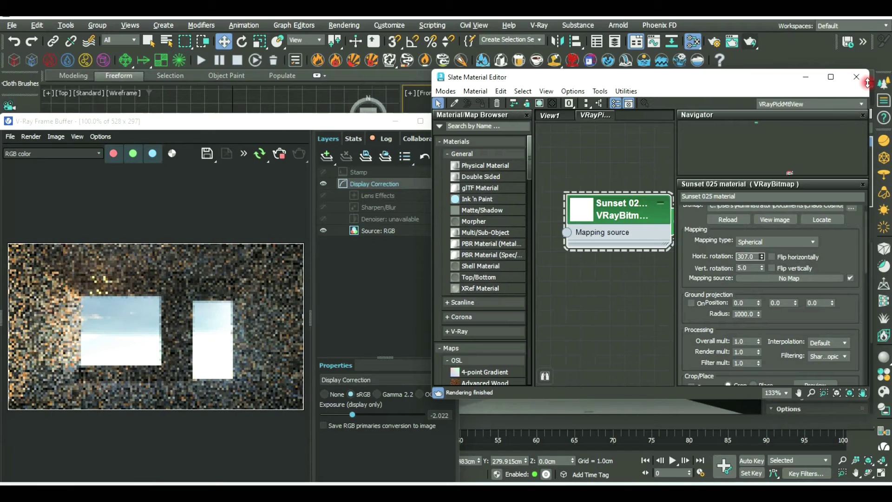
mouse_move(867, 83)
left_mouse_down()
mouse_move(867, 68)
mouse_move(832, 219)
left_mouse_up()
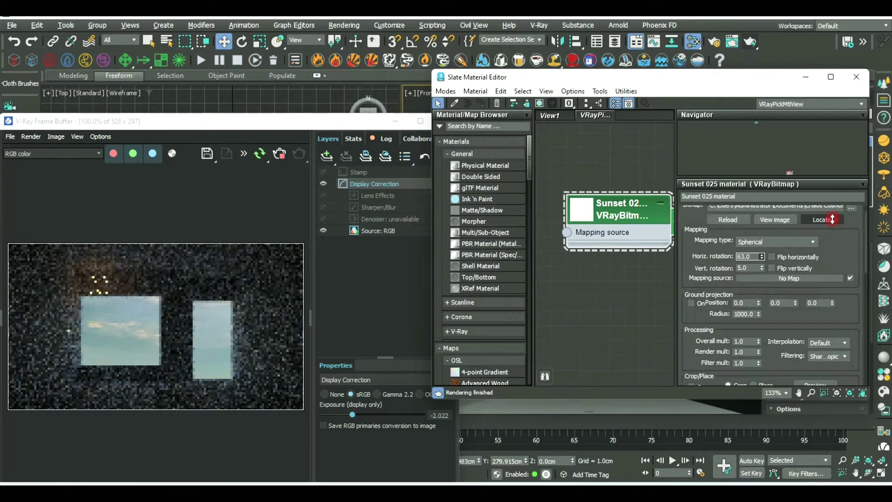
mouse_move(832, 219)
left_mouse_down()
mouse_move(829, 192)
mouse_move(765, 259)
left_mouse_up()
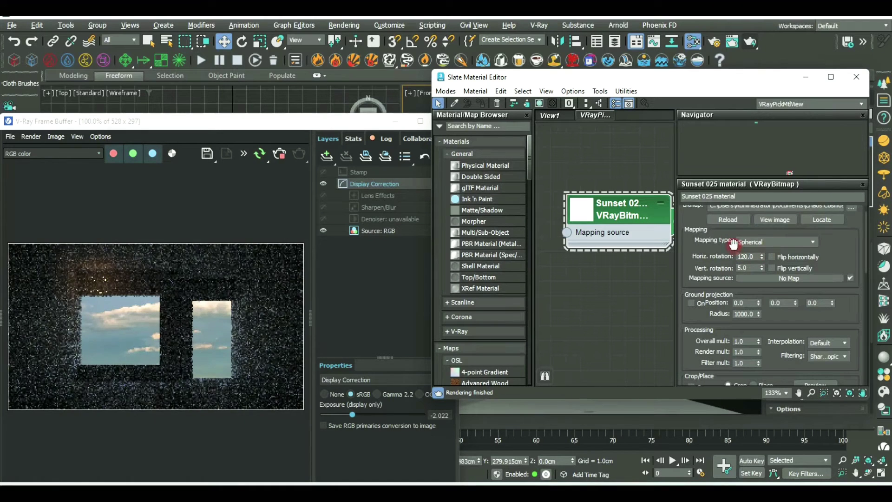
left_click(772, 256)
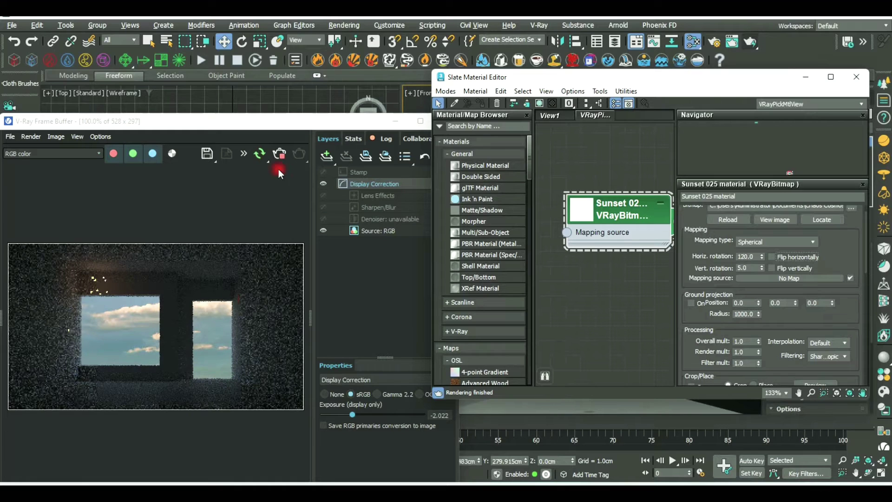
- Raise the VFB display exposure from -2.022 to 0.000 and close the frame buffer
left_click_drag(295, 124, 384, 30)
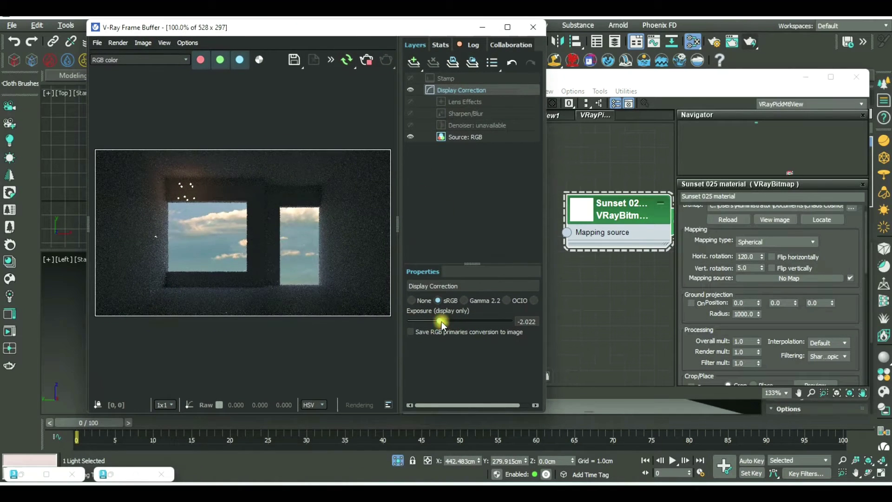
left_click_drag(441, 321, 455, 322)
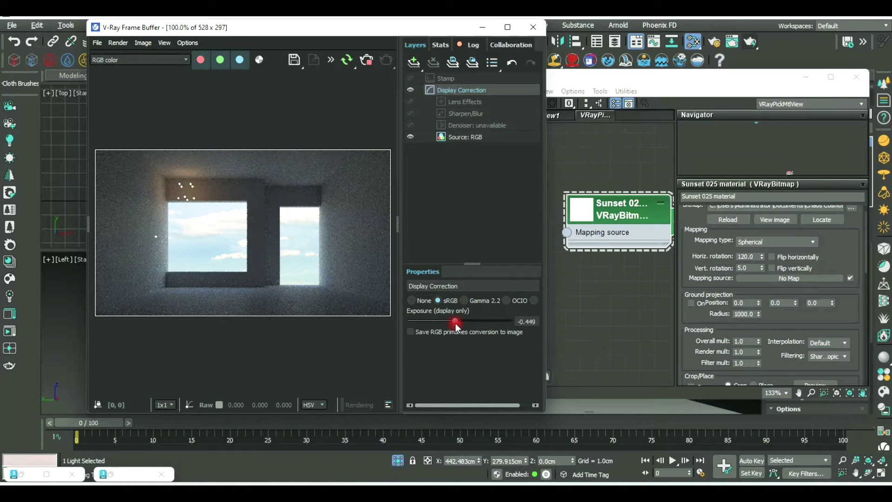
scroll(261, 232, "up", 2)
scroll(289, 204, "down", 1)
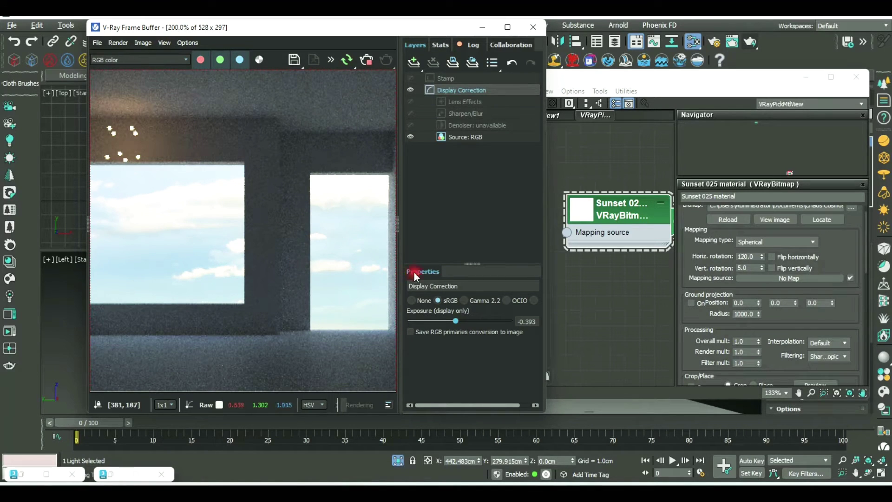
left_click_drag(456, 321, 459, 320)
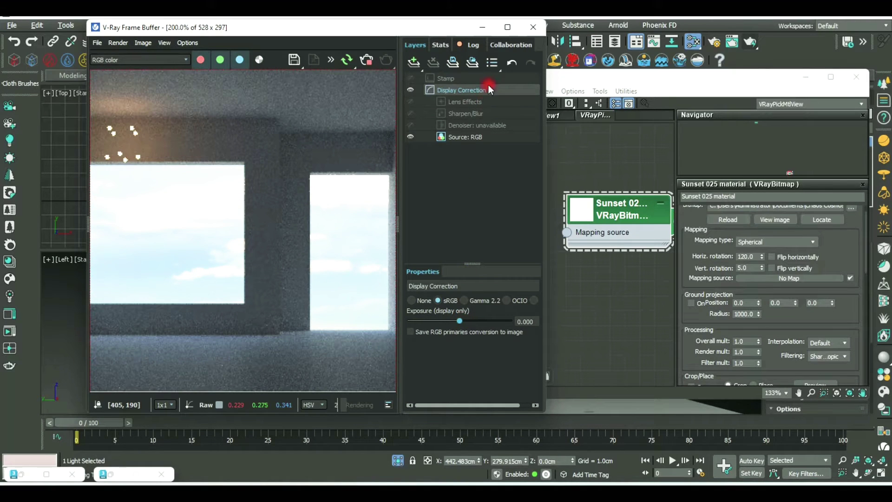
left_click(532, 27)
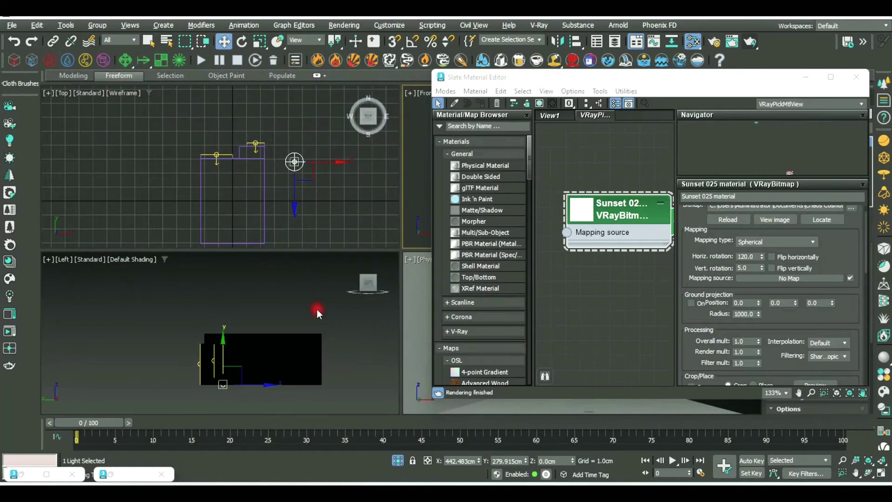
- Minimize the Slate Material Editor, end Isolate Selection, and maximize the PhysCamera001 view
left_click(708, 81)
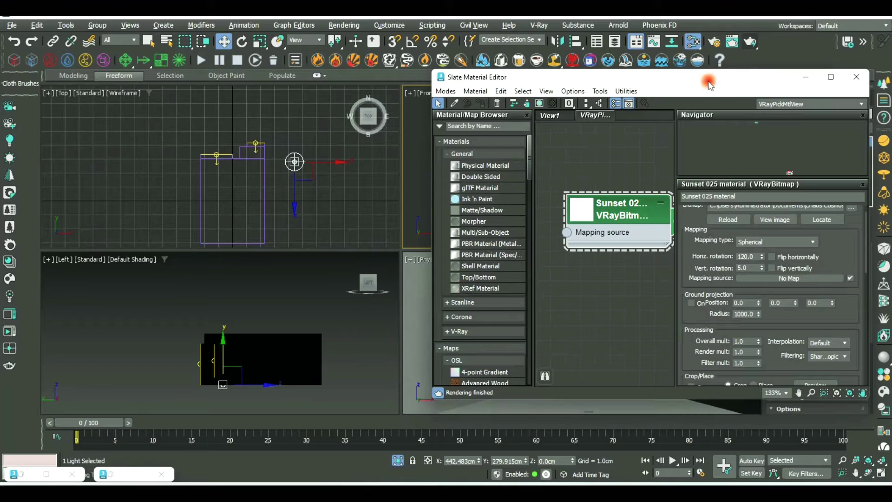
left_click(806, 78)
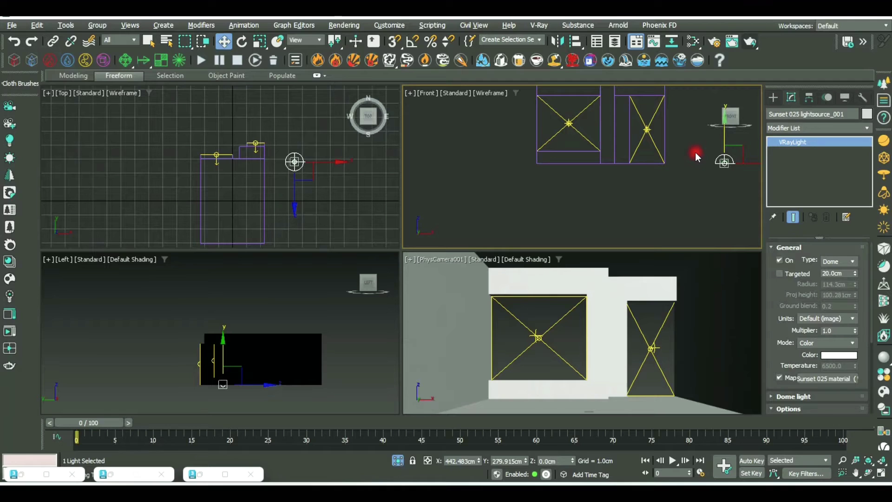
left_click(398, 461)
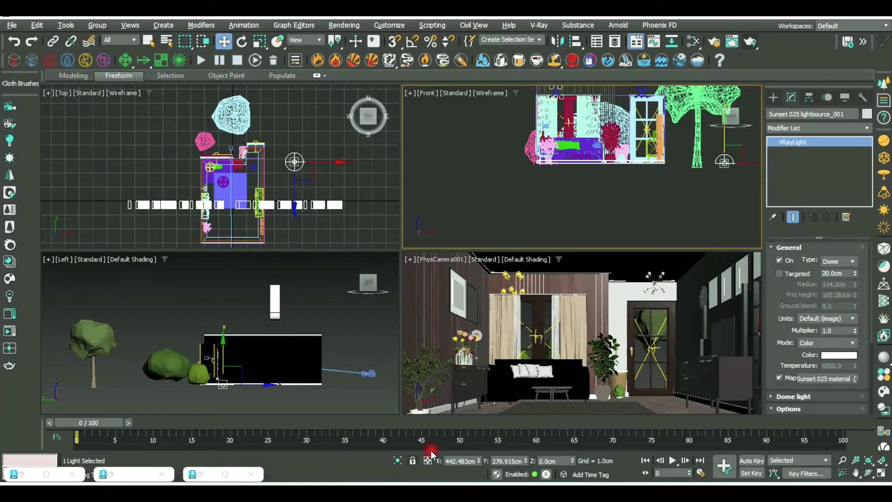
key("alt+w")
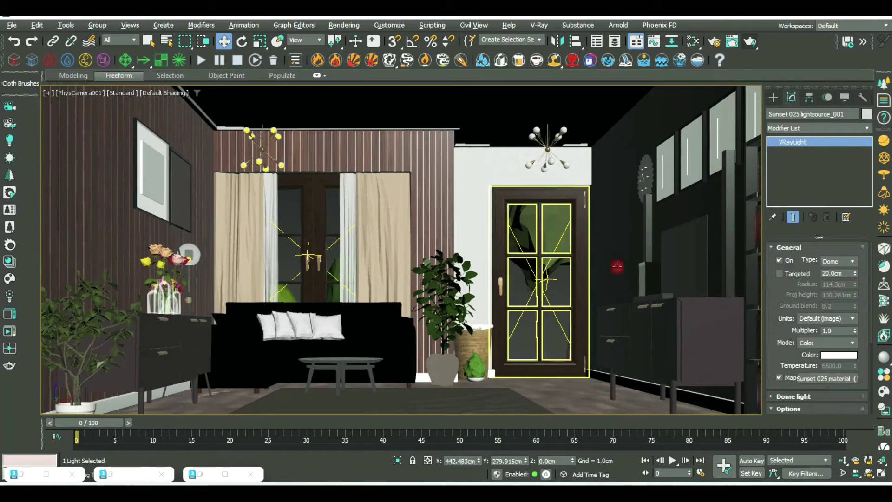
- Run a test render of the PhysCamera001 view and zoom the frame buffer to inspect it
left_click(750, 42)
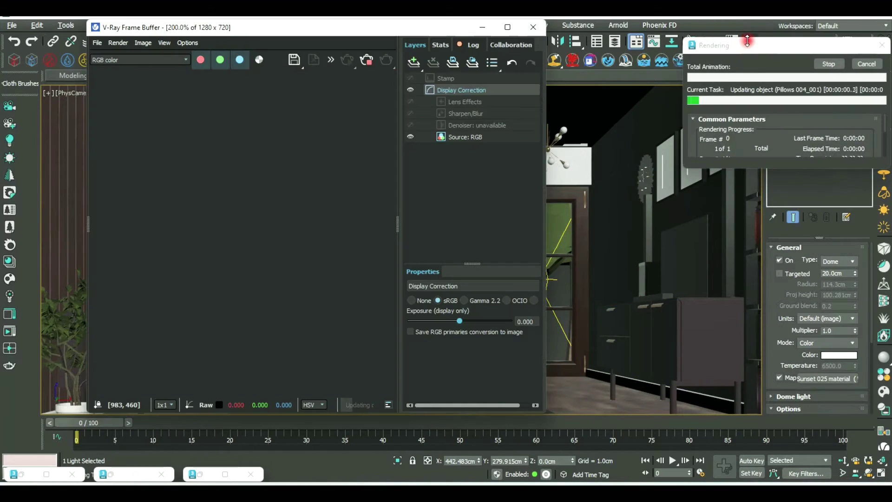
left_click_drag(325, 28, 448, 34)
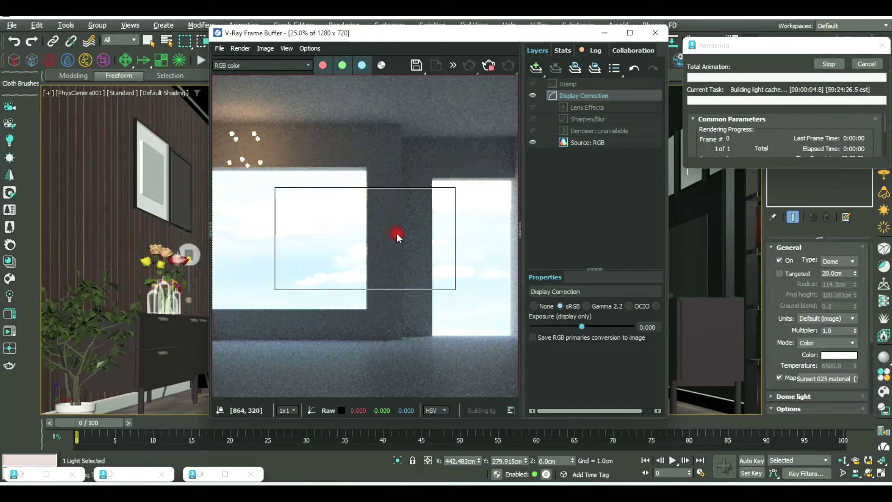
scroll(397, 234, "up", 1)
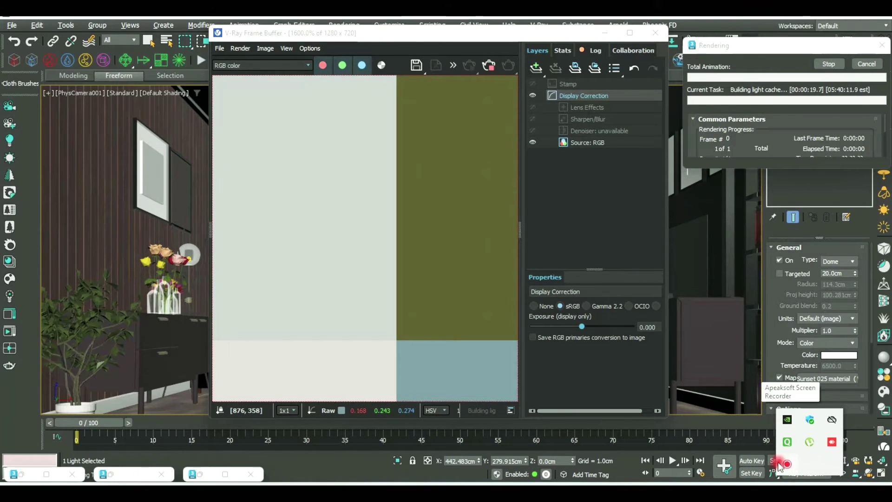
scroll(448, 268, "down", 4)
scroll(446, 268, "down", 2)
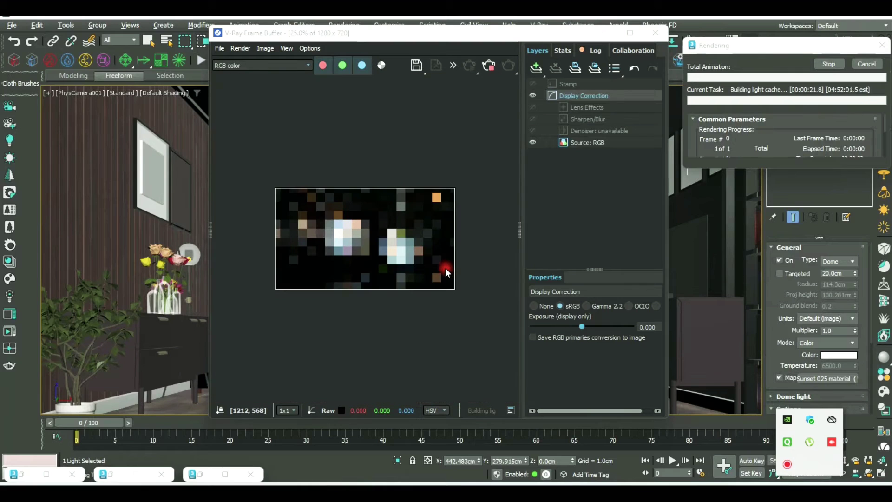
scroll(445, 267, "up", 1)
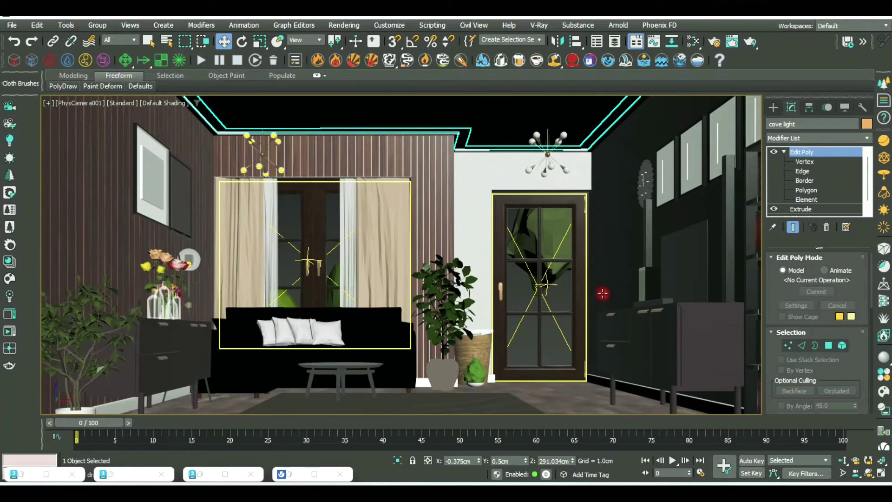
- Switch to a perspective view and hide Box001, the box enclosing the house
key("p")
scroll(599, 289, "down", 10)
mouse_move(597, 289)
middle_mouse_down("alt")
mouse_move(673, 293)
mouse_move(551, 281)
mouse_move(564, 289)
mouse_move(588, 245)
middle_mouse_up("alt")
scroll(560, 275, "up", 8)
left_click(588, 241)
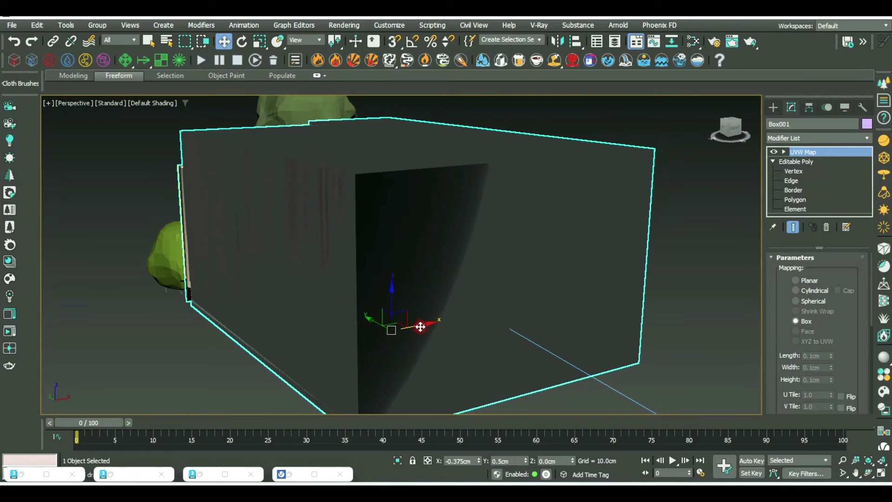
right_click(594, 246)
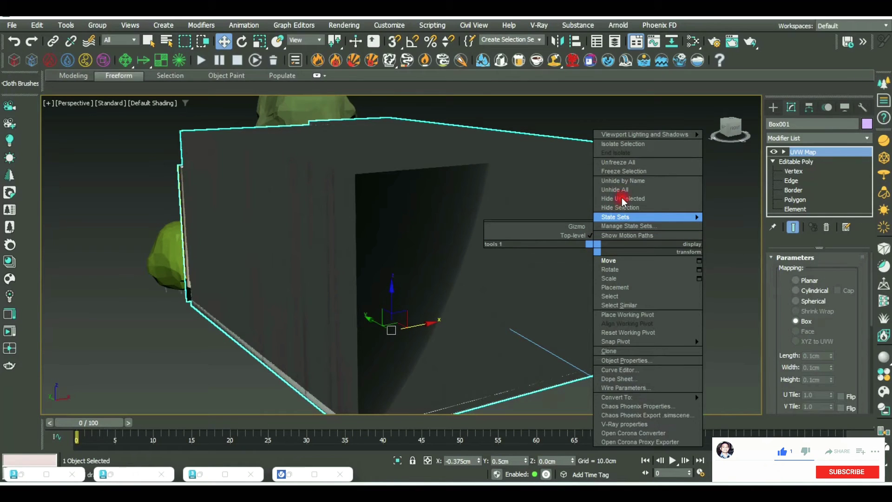
left_click(623, 209)
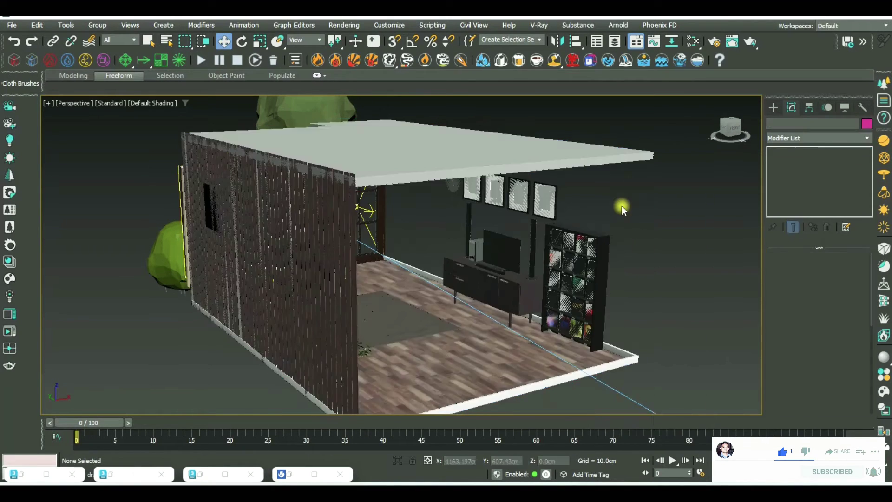
- Select the cove light ring in wireframe and isolate it on its own
mouse_move(600, 273)
middle_mouse_down("alt")
mouse_move(551, 249)
mouse_move(474, 237)
mouse_move(512, 341)
mouse_move(508, 319)
middle_mouse_up("alt")
scroll(468, 164, "up", 3)
scroll(483, 165, "up", 2)
mouse_move(483, 164)
middle_mouse_down("alt")
mouse_move(474, 160)
mouse_move(480, 201)
middle_mouse_up("alt")
key("F3")
left_click(391, 113)
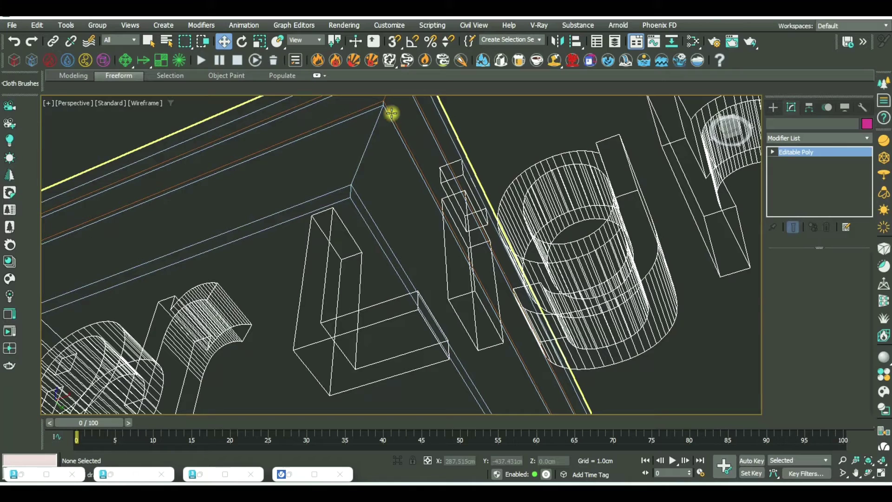
left_click(392, 112)
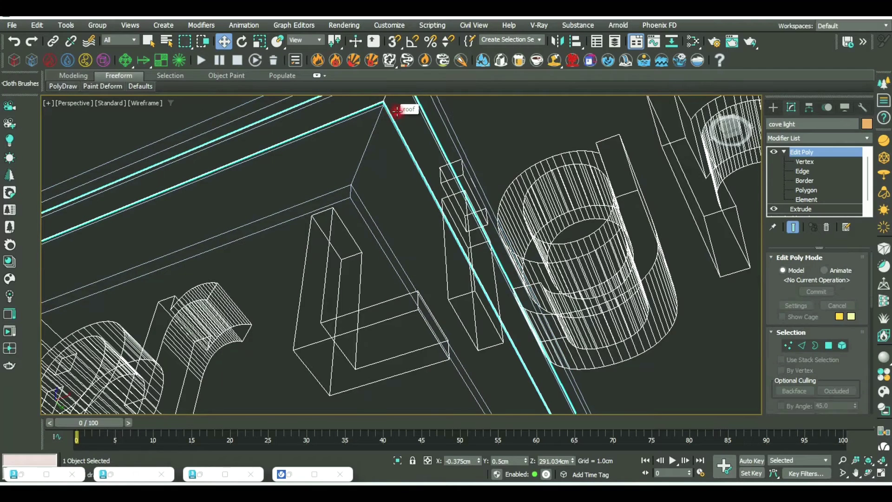
middle_click_drag(372, 199, 396, 261, "alt")
left_click(398, 460)
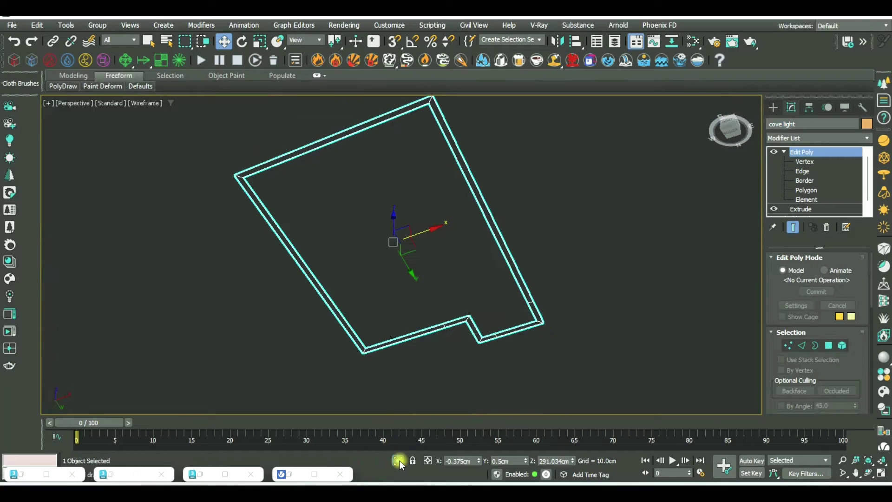
left_click(523, 311)
- Create a Mesh-type VRayLight from the cove light ring and isolate it
key("F3")
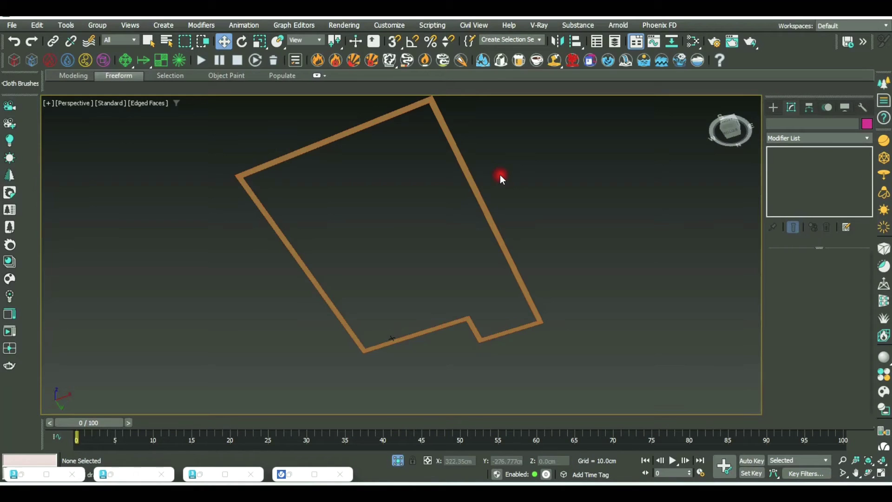
left_click(464, 188)
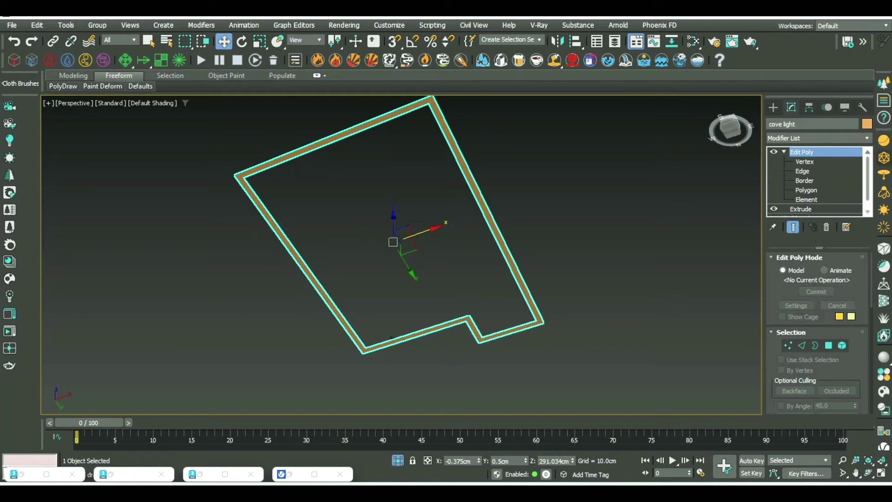
left_click(884, 158)
mouse_move(549, 265)
middle_mouse_down("alt")
mouse_move(543, 309)
mouse_move(568, 369)
mouse_move(581, 317)
middle_mouse_up("alt")
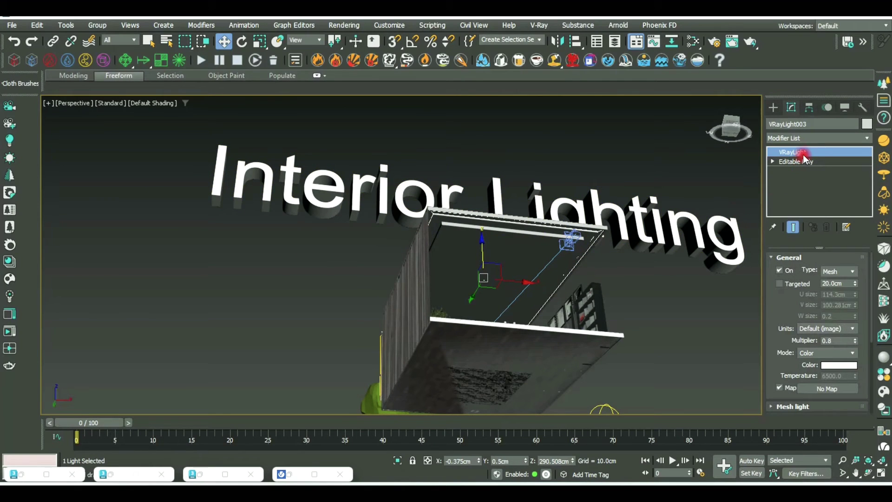
left_click(397, 461)
left_click(634, 125)
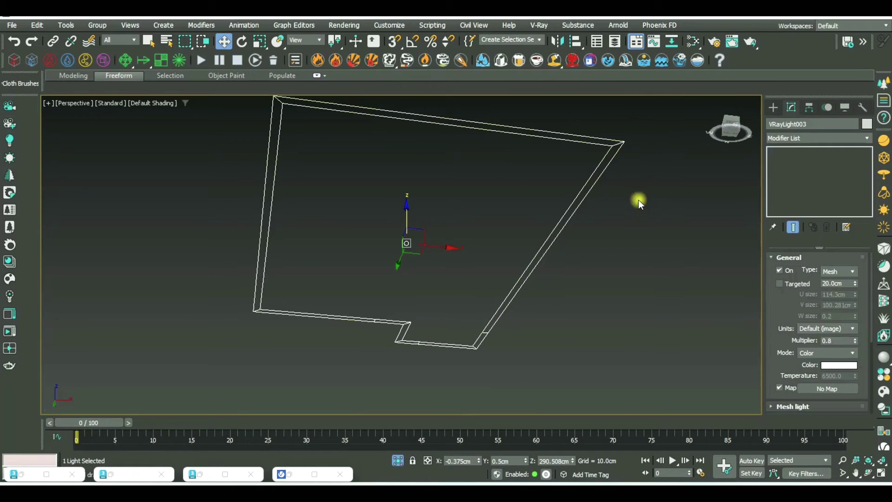
left_click(574, 127)
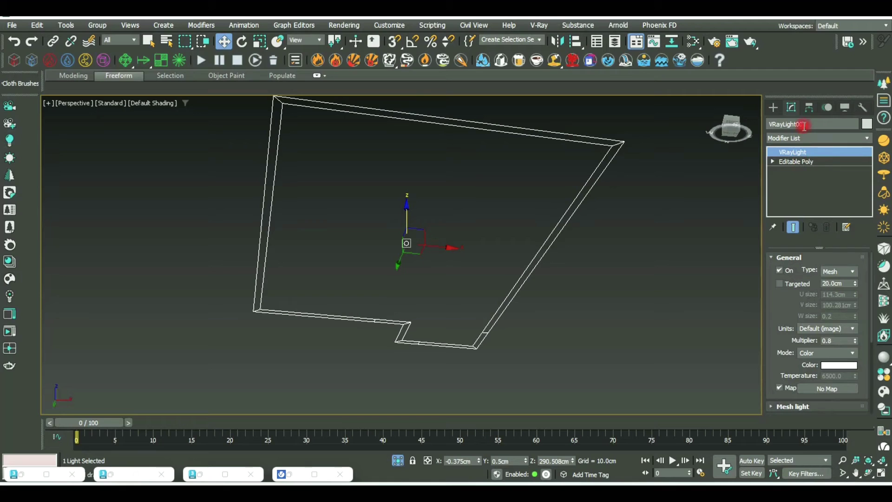
left_click(641, 258)
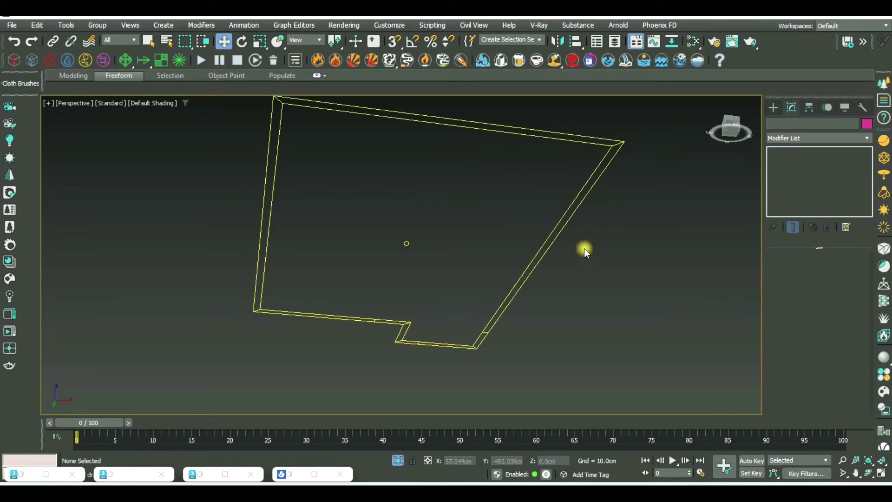
left_click(549, 246)
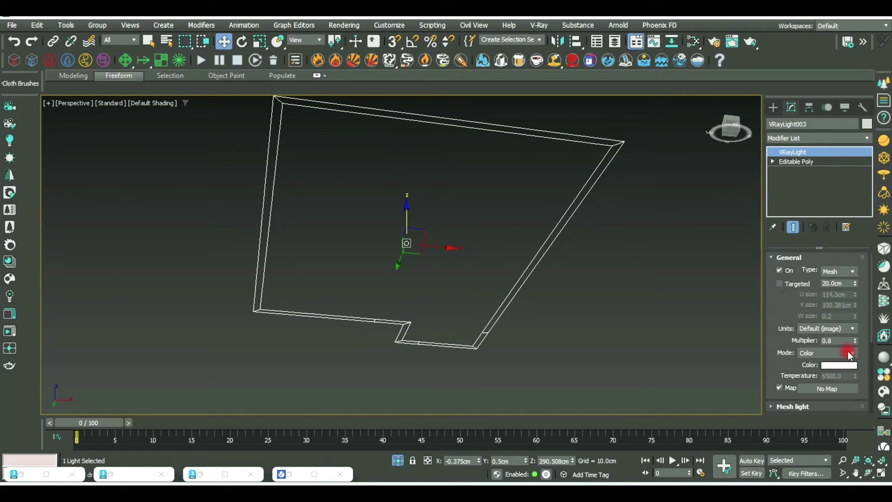
- Give the mesh light multiplier 1.0 and Temperature mode at 3250, then exit isolation
left_click_drag(845, 341, 779, 331)
type("1")
left_click(832, 353)
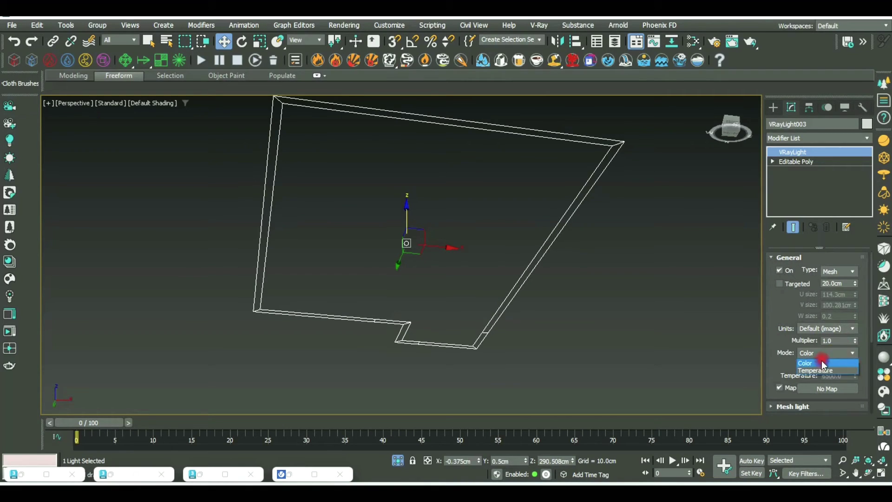
left_click(820, 367)
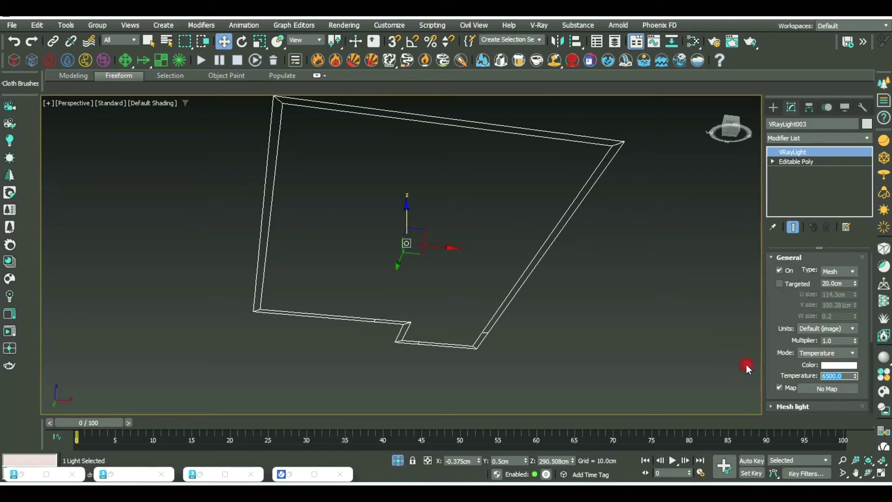
type("32")
left_click(399, 459)
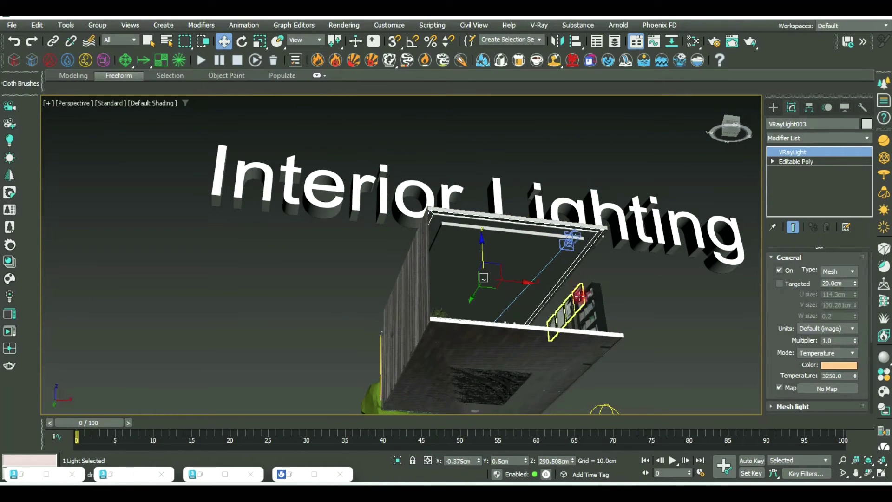
- Switch to PhysCamera001 and unhide all the hidden walls, door and rug
key("c")
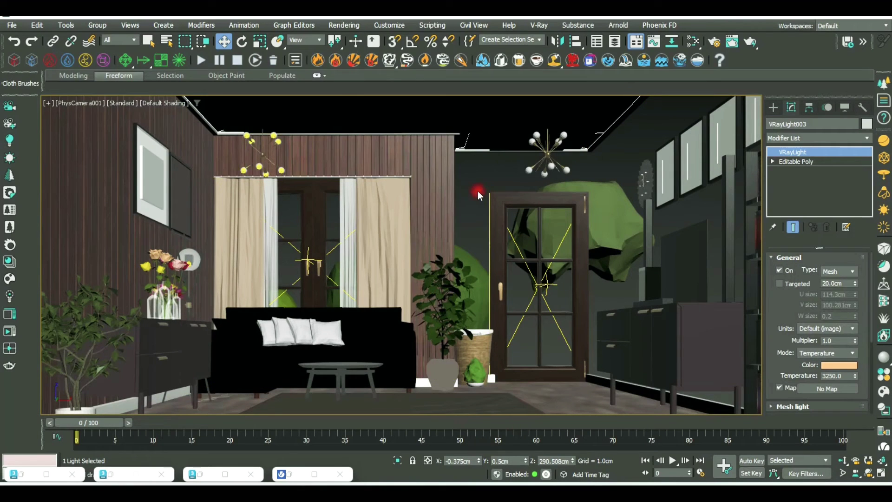
right_click(487, 178)
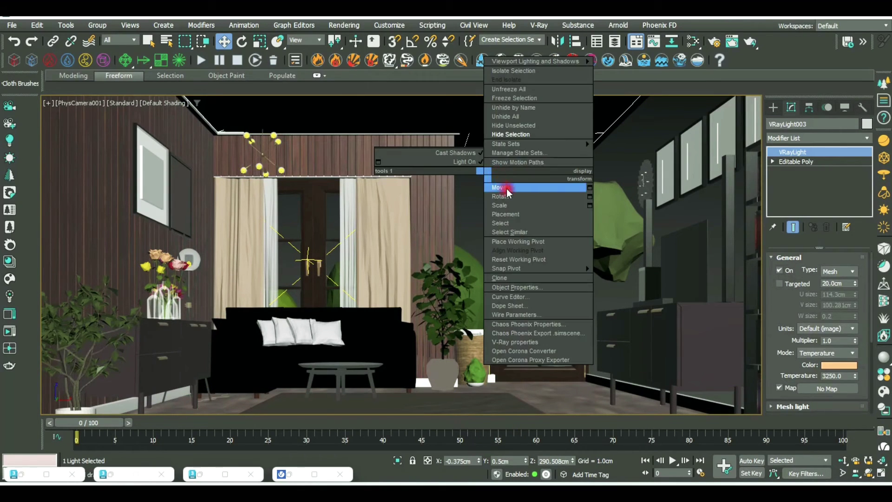
left_click(517, 117)
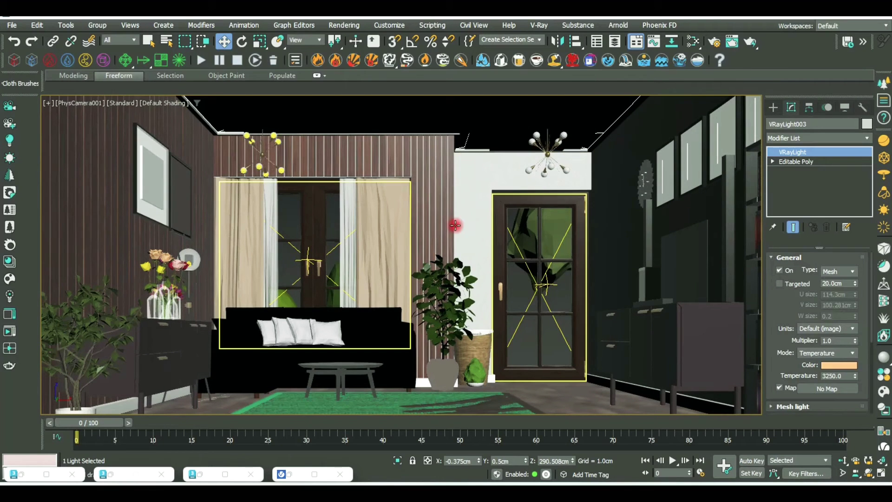
- Start a production test render, maximize the VFB, and draw a render region over the ceiling corner
left_click(749, 43)
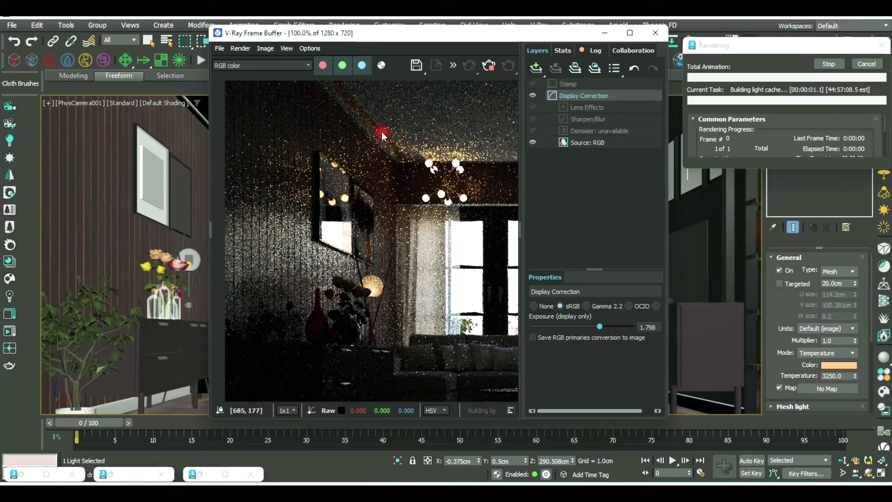
left_click(629, 33)
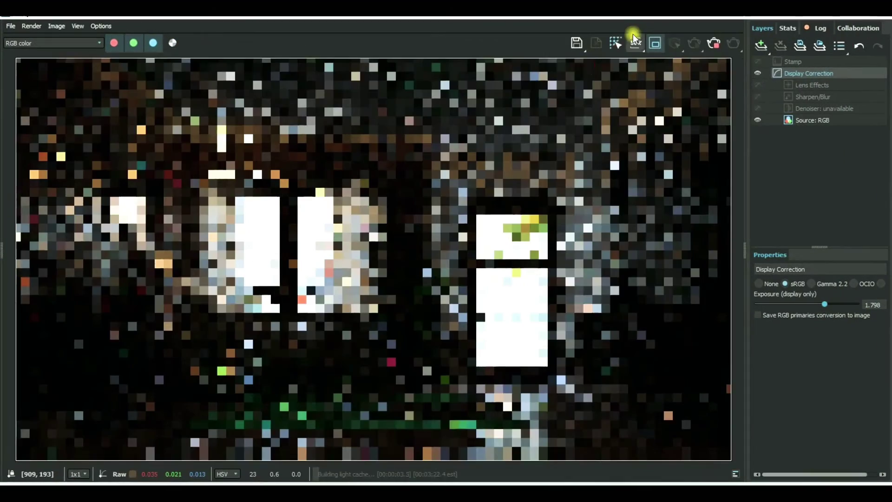
scroll(399, 188, "down", 2)
scroll(378, 175, "up", 1)
scroll(355, 198, "up", 1)
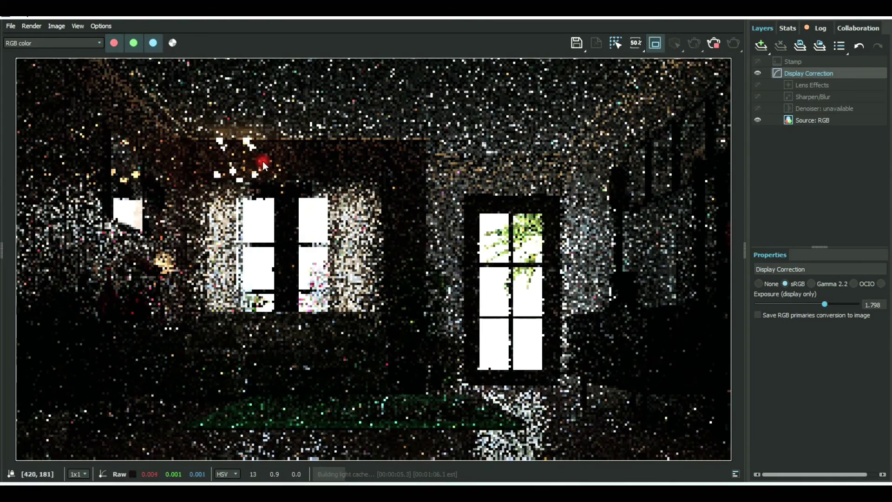
scroll(235, 118, "up", 1)
scroll(244, 163, "down", 1)
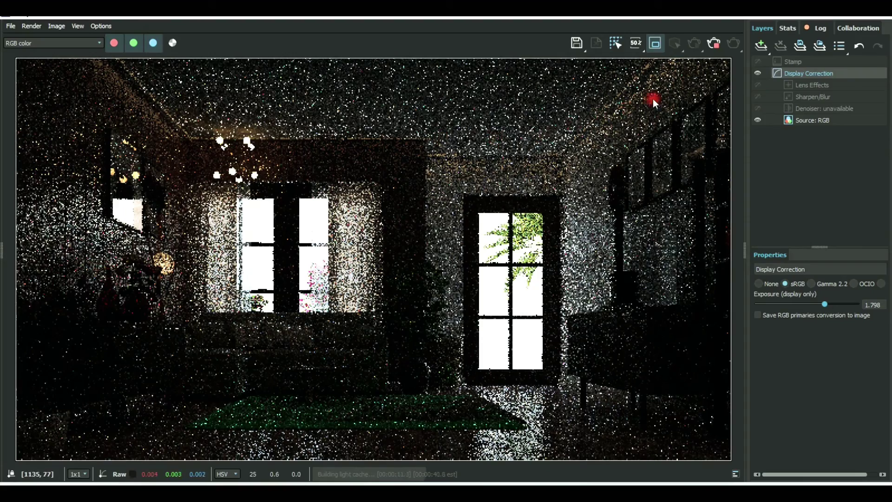
scroll(649, 101, "up", 2)
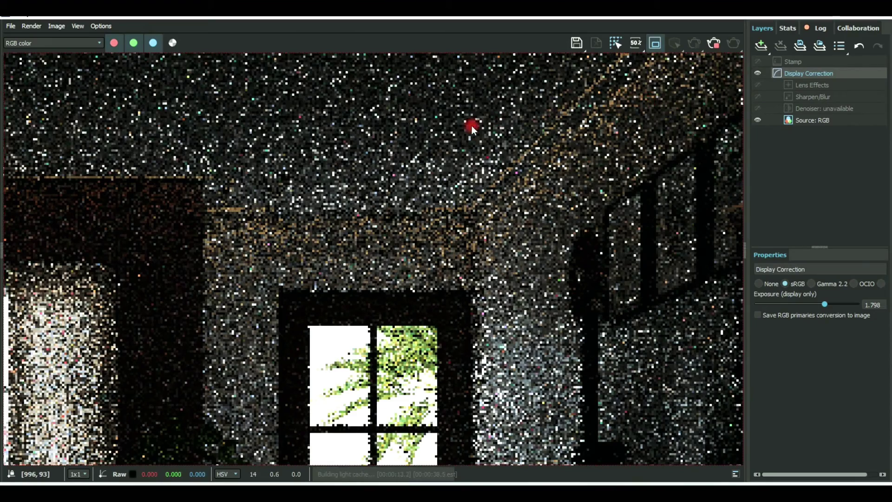
left_click_drag(393, 106, 576, 244)
scroll(576, 244, "down", 1)
scroll(566, 175, "down", 3)
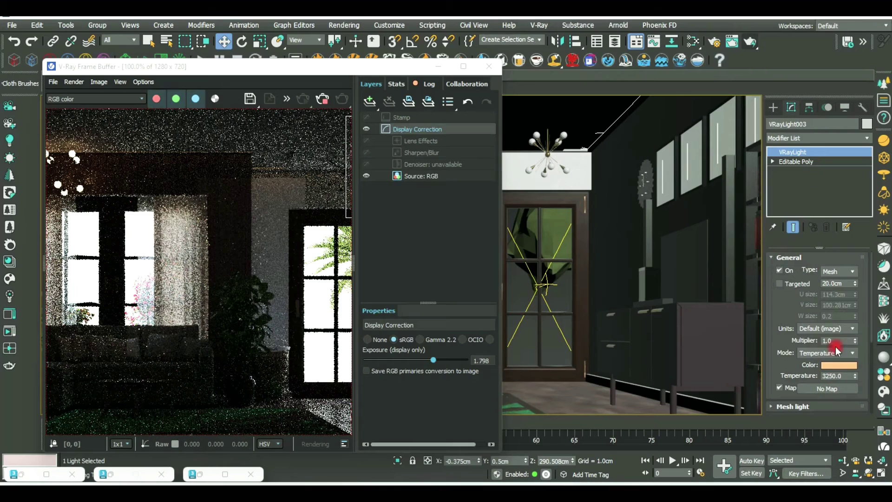
- Draw a render region over the ceiling corner and restart the test render
left_click(834, 343)
type("5")
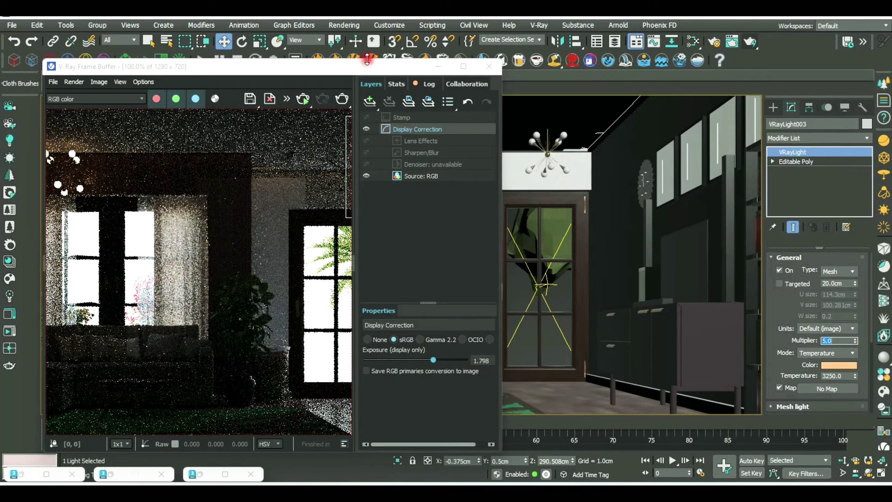
left_click_drag(367, 59, 534, 25)
left_click_drag(338, 120, 480, 218)
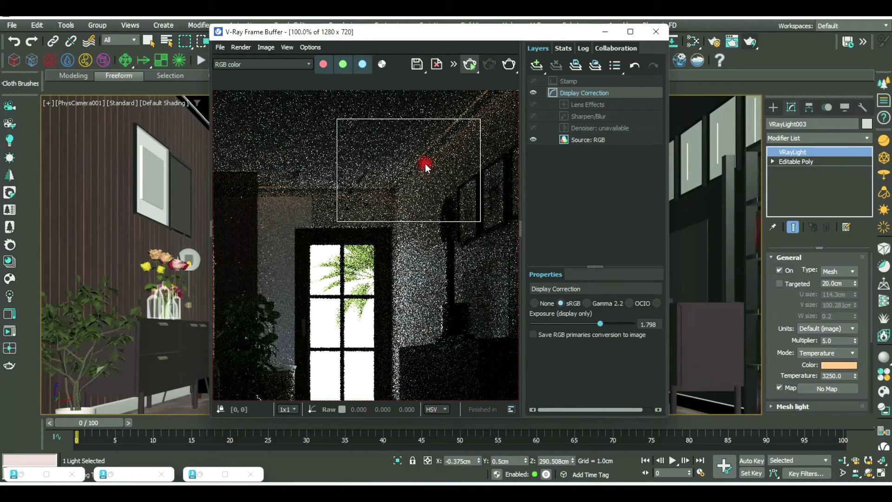
key("shift+q")
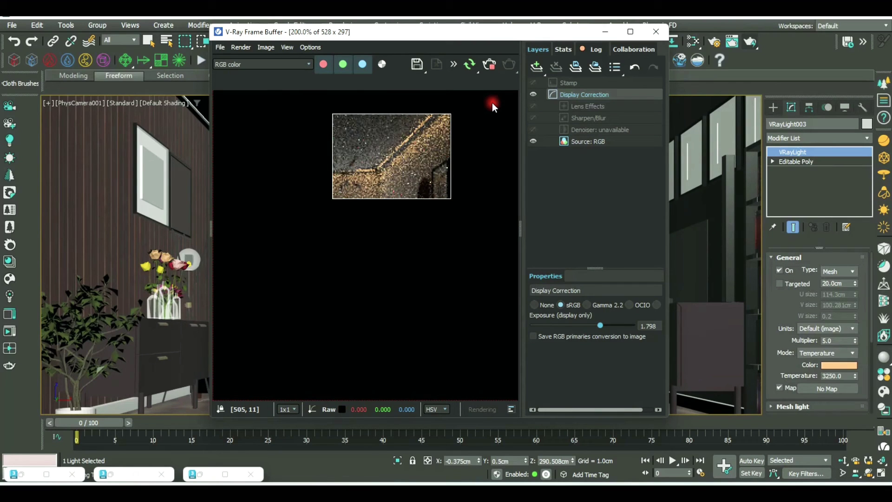
- Make the warm cove mesh light emit double-sided
scroll(409, 146, "up", 1)
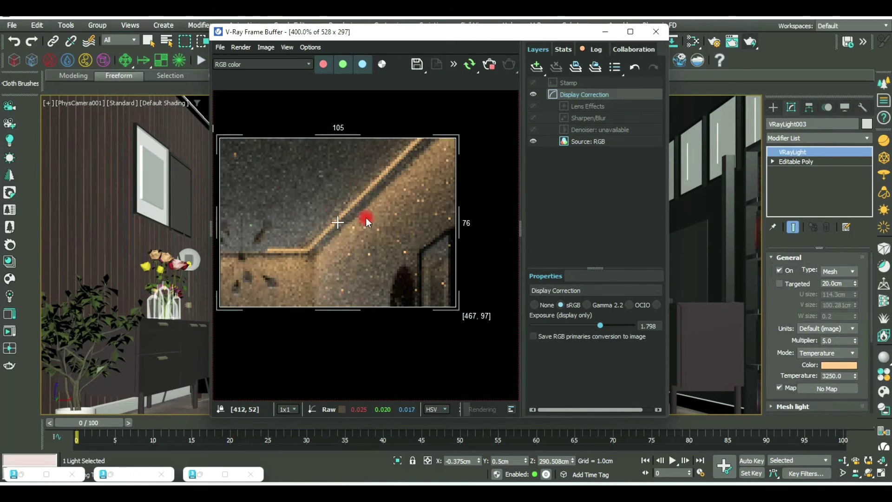
left_click_drag(802, 342, 792, 229)
left_click(780, 336)
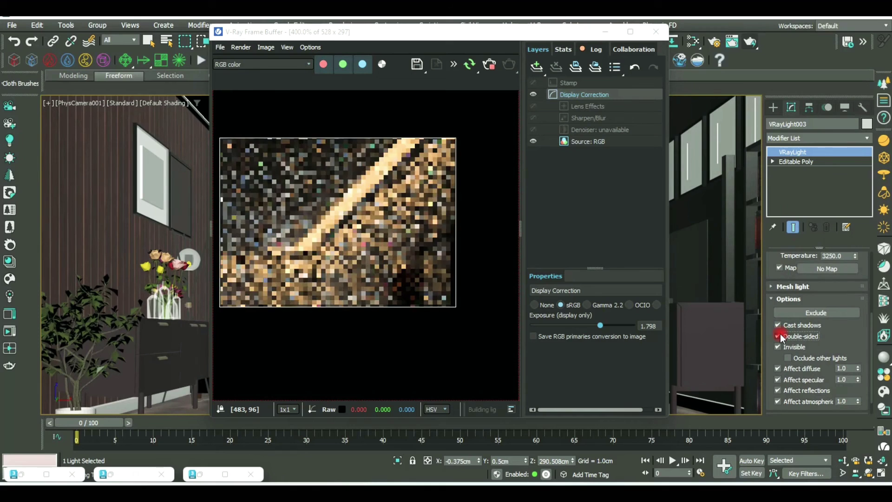
scroll(448, 245, "down", 3)
scroll(418, 205, "down", 1)
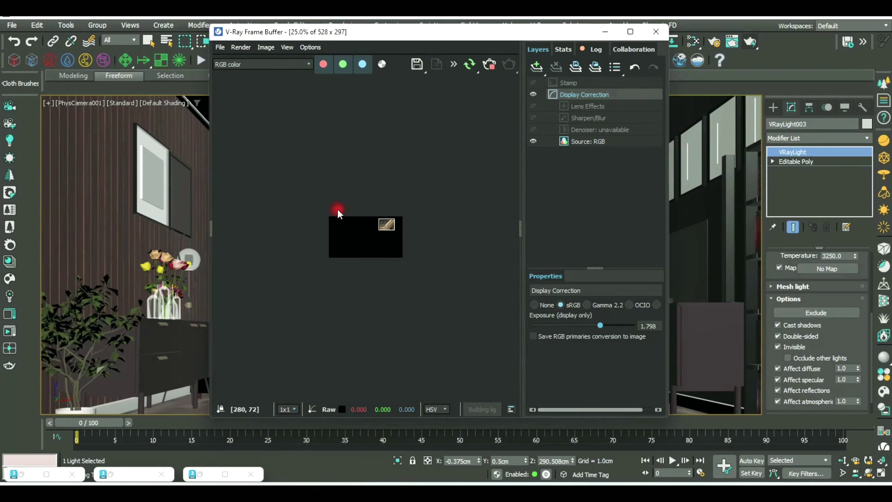
- Try the cove light multiplier at 2.0, then set it back to 5.0
scroll(366, 237, "up", 2)
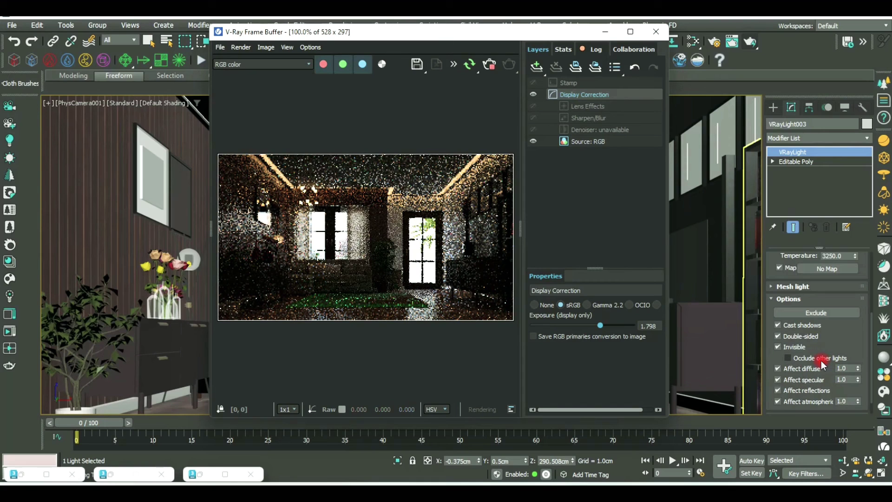
left_click_drag(836, 344, 836, 281)
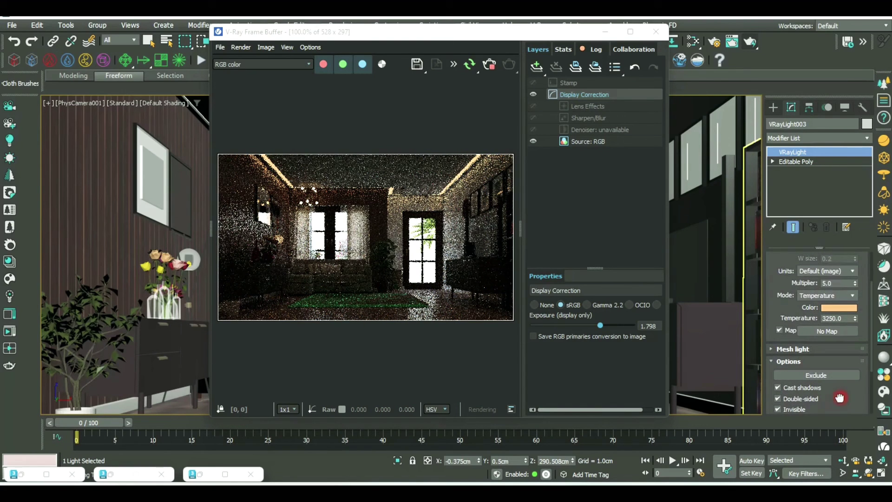
double_click(834, 283)
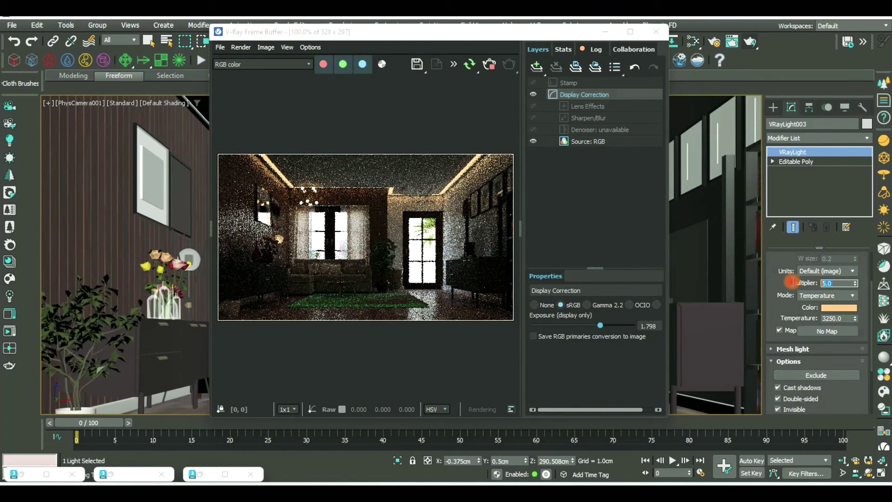
type("2")
key("Return")
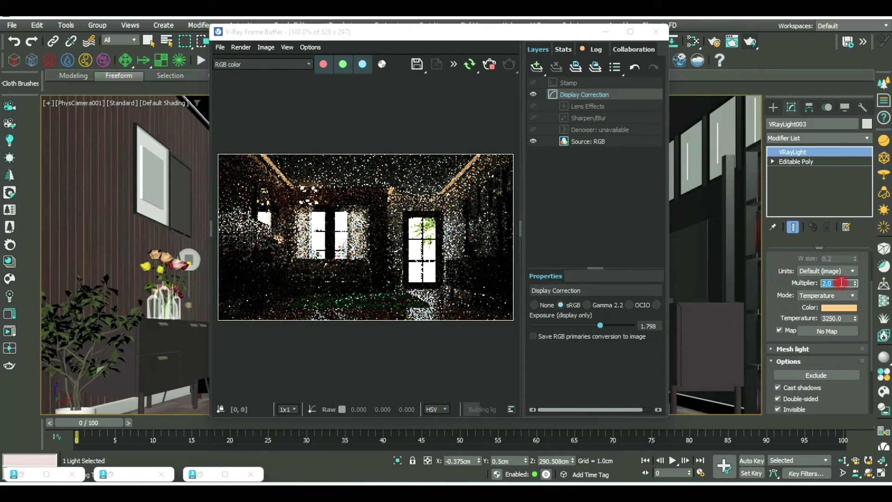
type("5")
key("Return")
- Maximize the V-Ray Frame Buffer to watch the full-frame test render
scroll(805, 400, "down", 1)
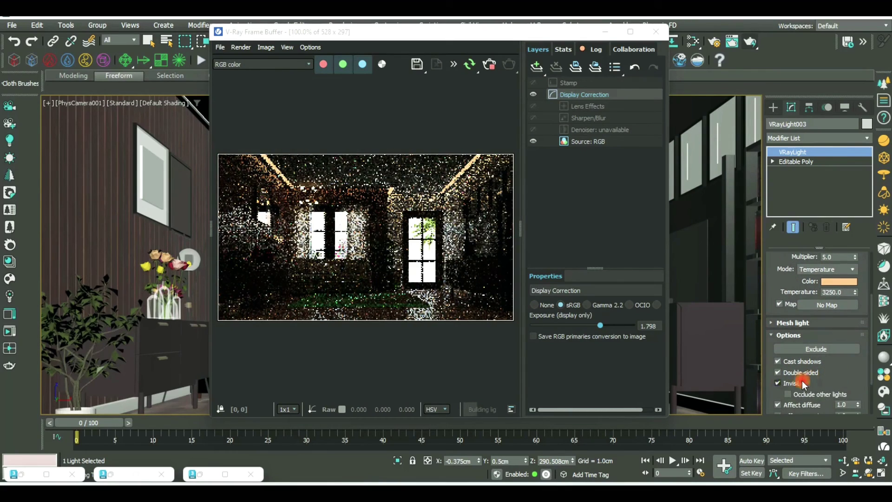
left_click(779, 383)
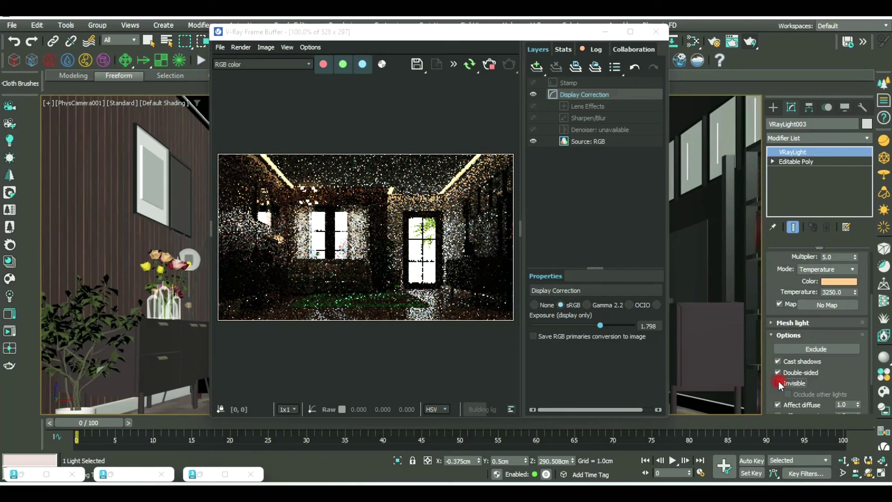
scroll(790, 383, "up", 2)
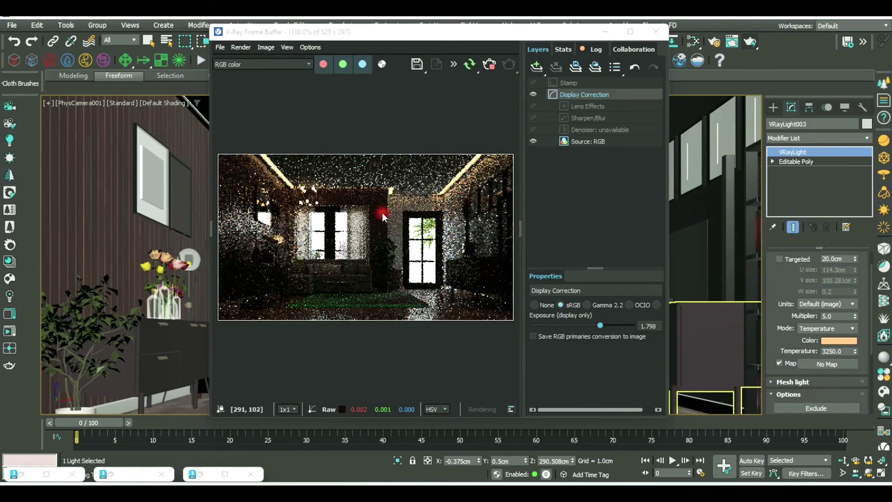
right_click(855, 318)
left_click_drag(854, 324, 854, 312)
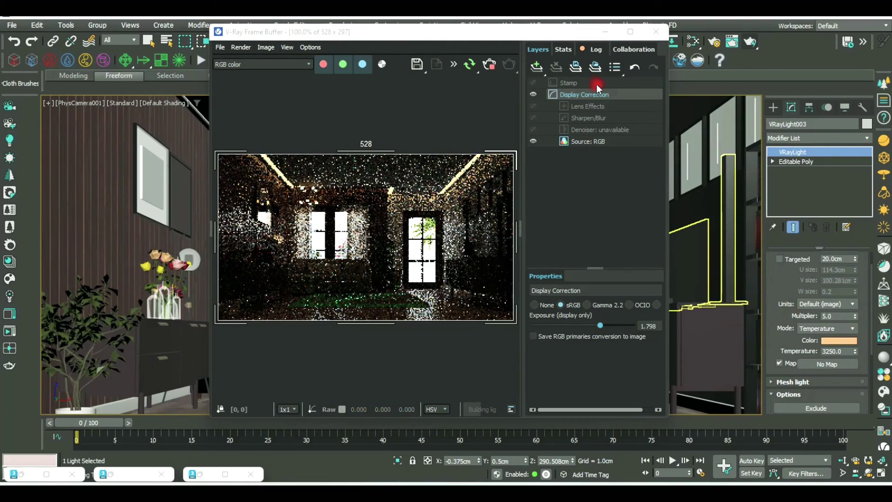
double_click(538, 31)
scroll(472, 232, "up", 3)
scroll(434, 304, "down", 2)
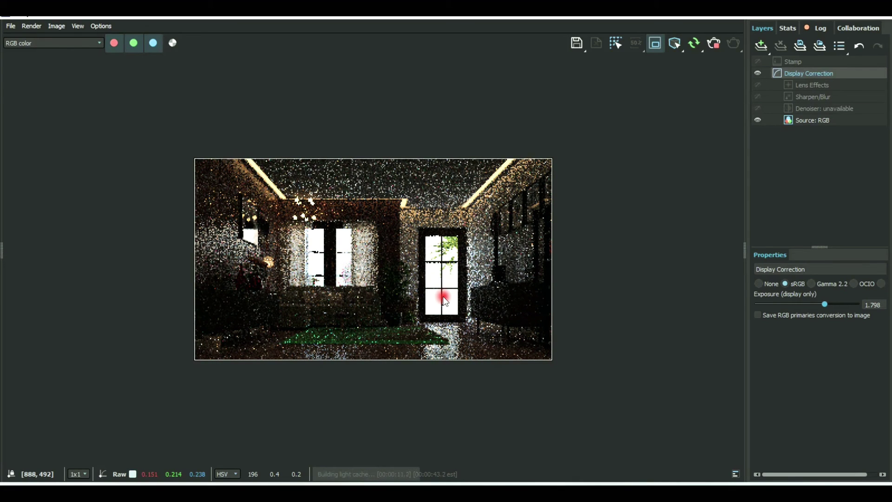
- Enable bloom/glare lens effects with size 46.893 and intensity 0.395
scroll(413, 344, "up", 1)
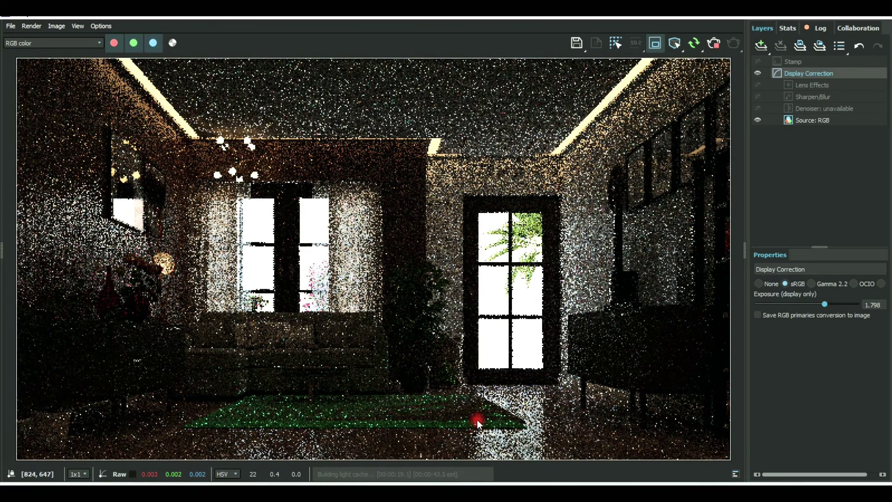
scroll(478, 419, "down", 2)
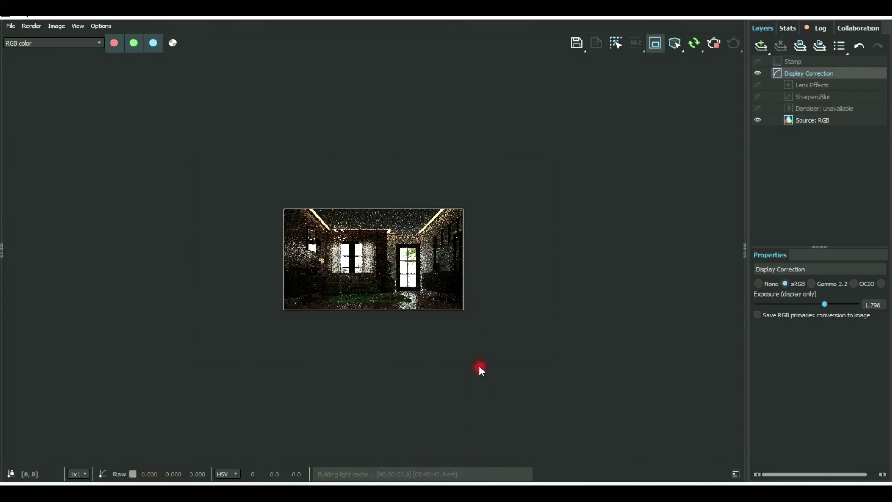
scroll(480, 369, "up", 1)
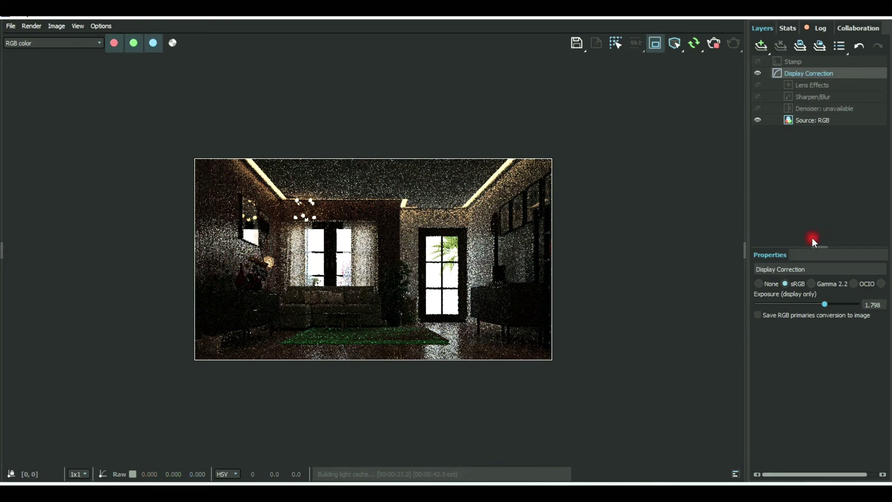
left_click(806, 85)
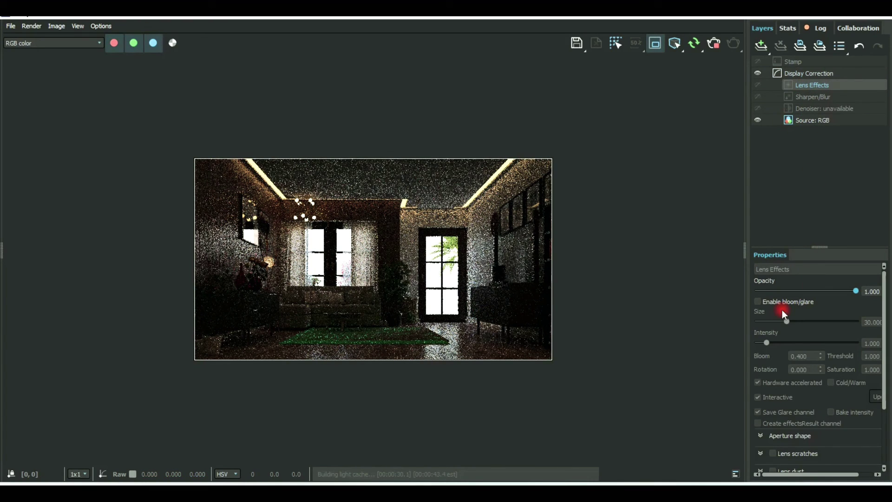
left_click(758, 301)
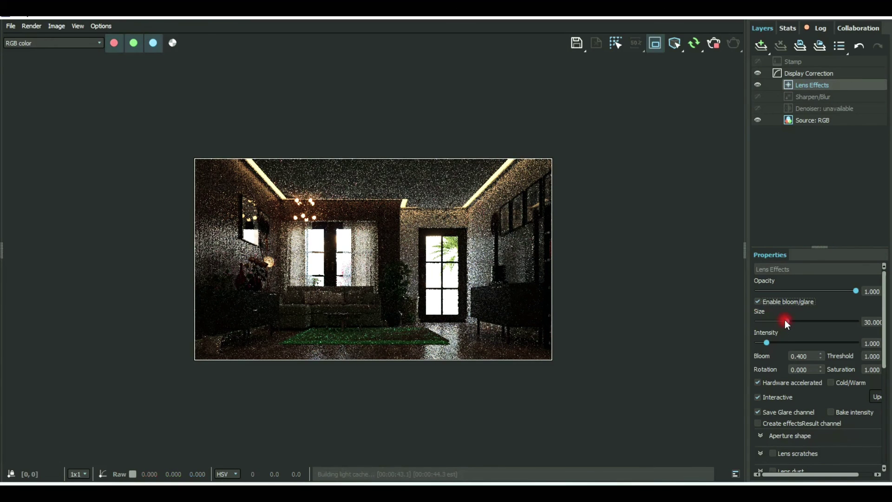
mouse_move(786, 321)
left_mouse_down()
mouse_move(773, 322)
mouse_move(760, 341)
left_mouse_up()
left_click_drag(773, 322, 804, 322)
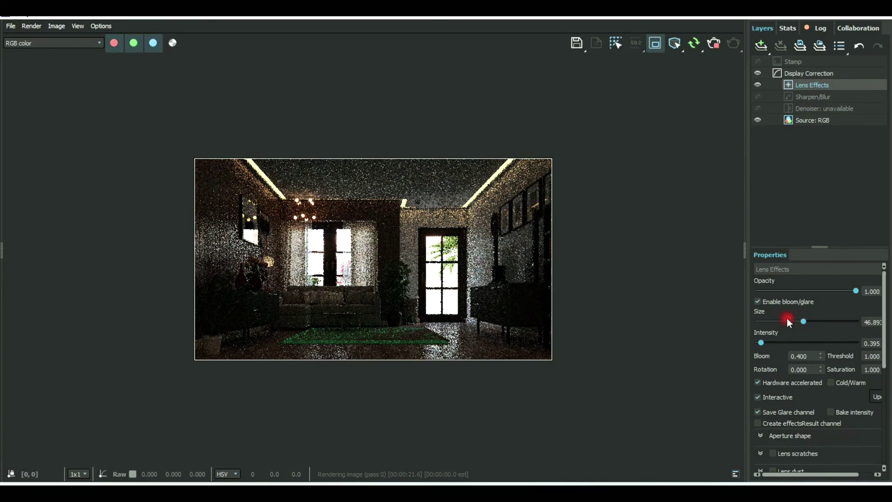
- Lower the display correction exposure to 1.348 and stop the render
left_click(808, 73)
left_click_drag(827, 303, 821, 304)
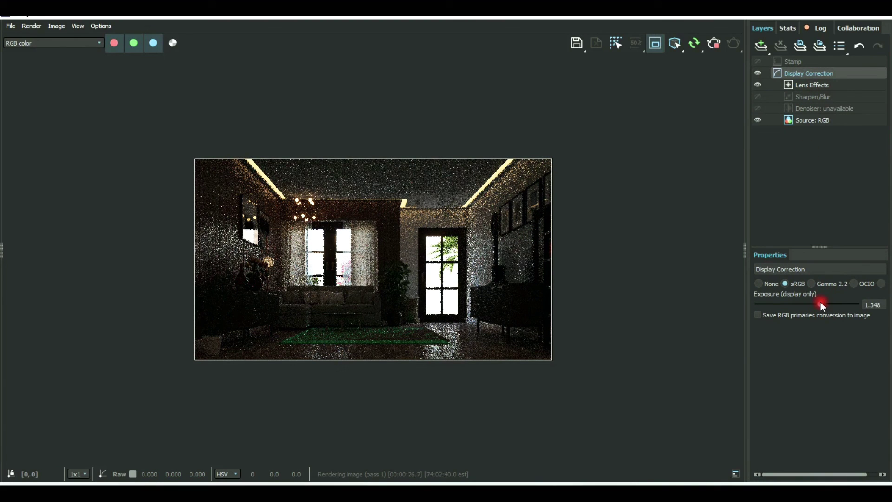
left_click(714, 43)
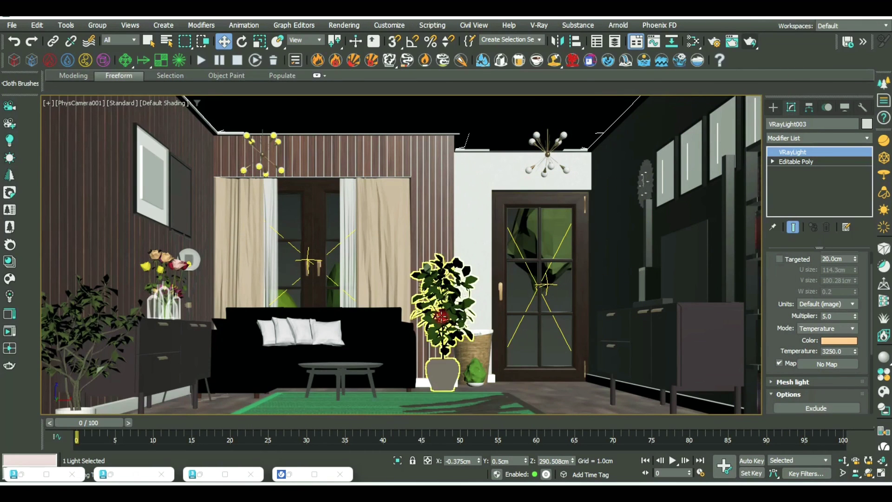
- Select the green rug in the camera view, then clear the selection
left_click(389, 404)
key("ctrl+d")
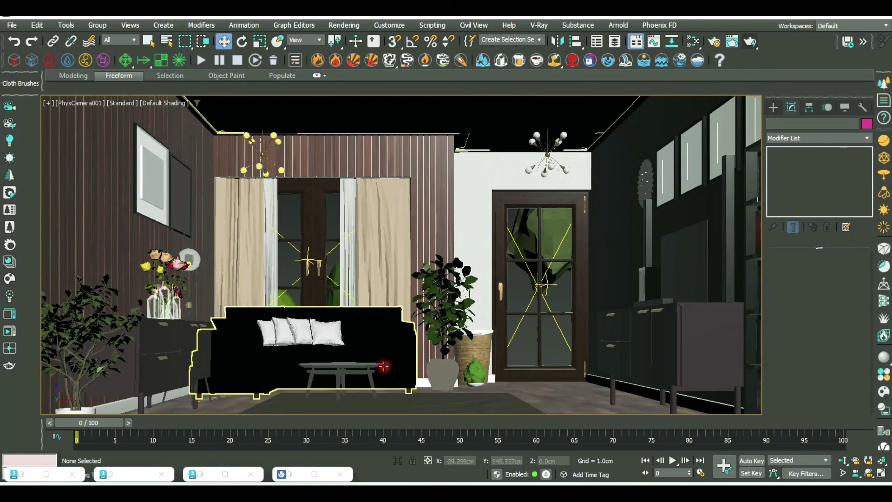